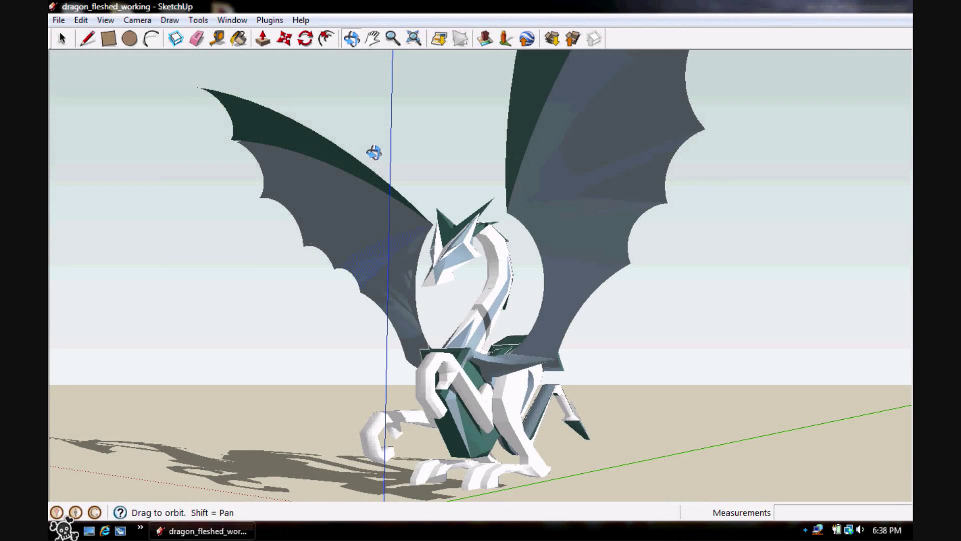
# Step: Select all of the dragon model's geometry
pyautogui.moveTo(356, 268); pyautogui.dragTo(313, 230)
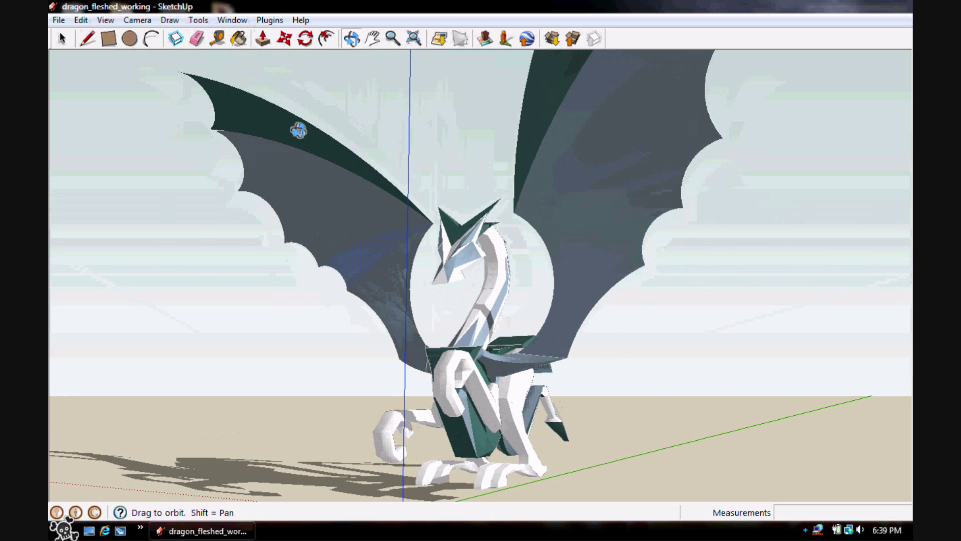
pyautogui.click(62, 38)
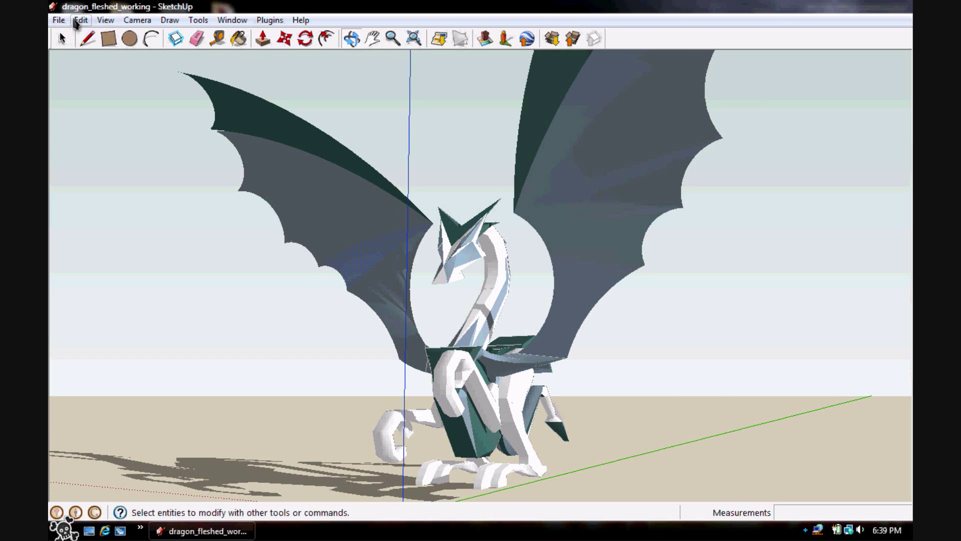
pyautogui.click(75, 23)
pyautogui.click(190, 165)
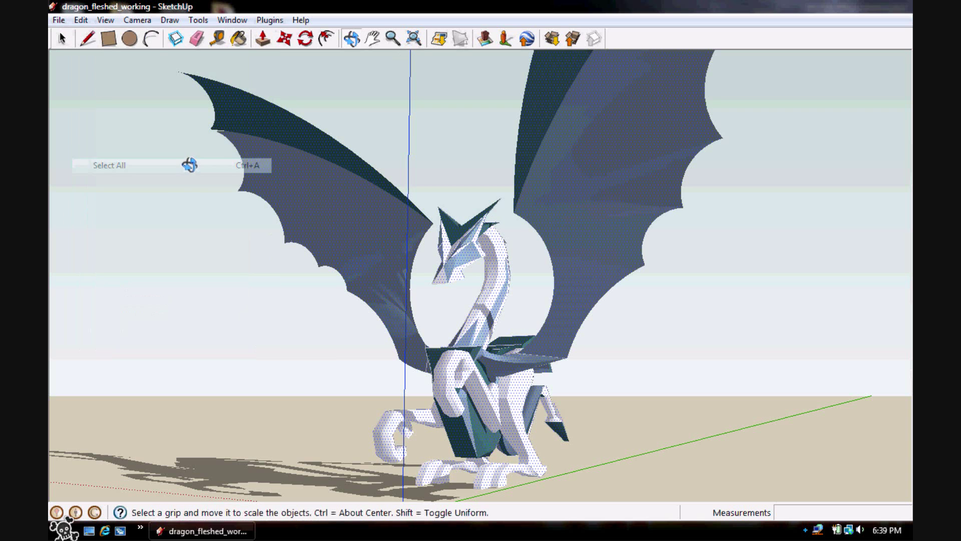
pyautogui.click(80, 21)
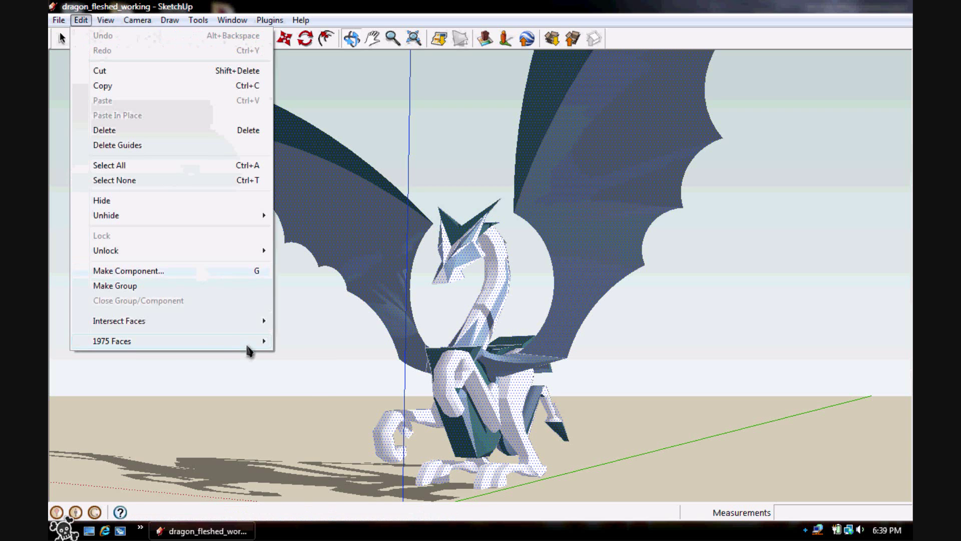
pyautogui.moveTo(253, 342)
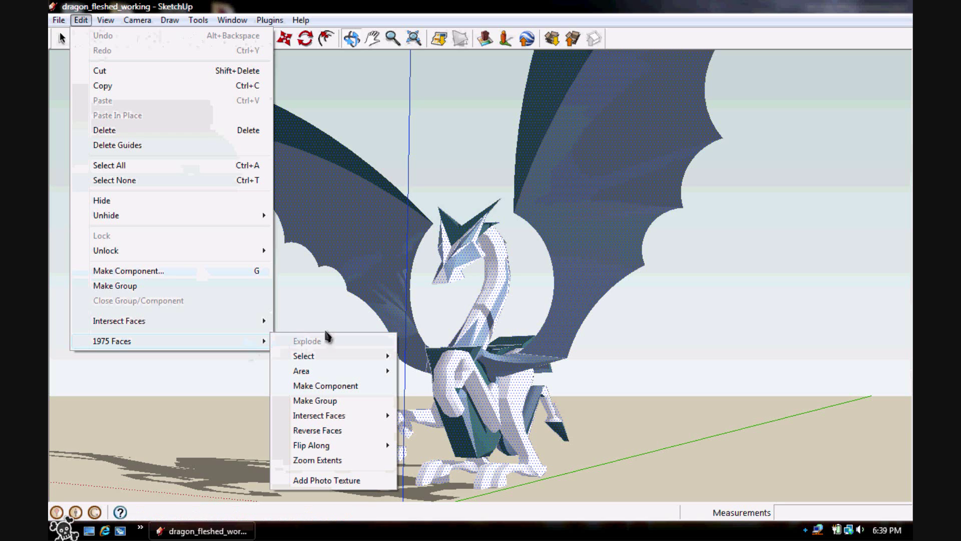
pyautogui.click(309, 8)
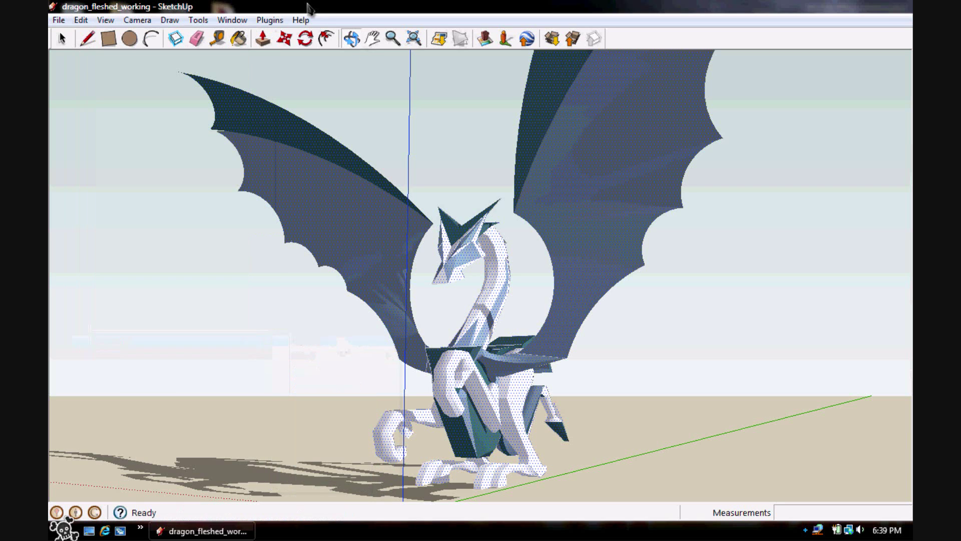
# Step: Export the dragon as a COLLADA (.dae) 3D model named "Dragon to udk" to the Desktop
pyautogui.click(57, 21)
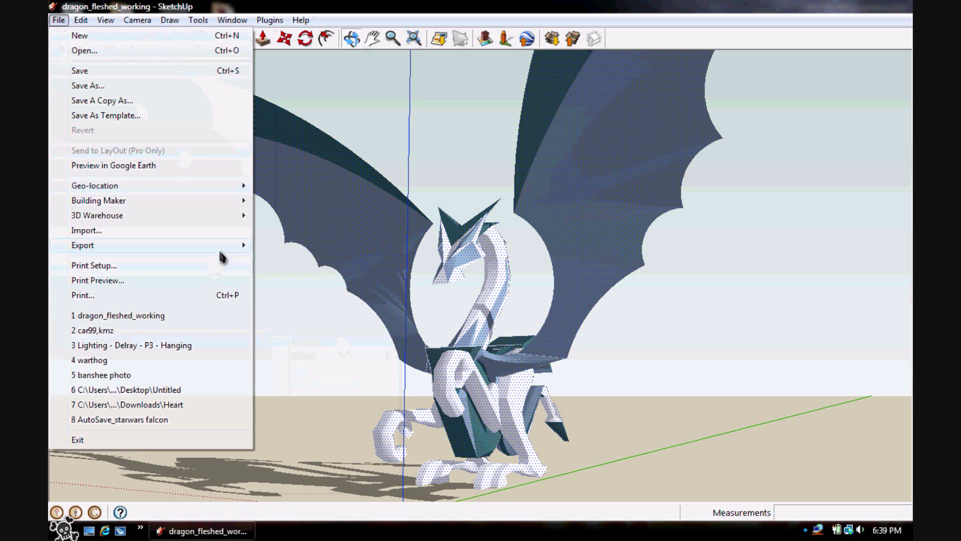
pyautogui.moveTo(220, 250)
pyautogui.click(290, 245)
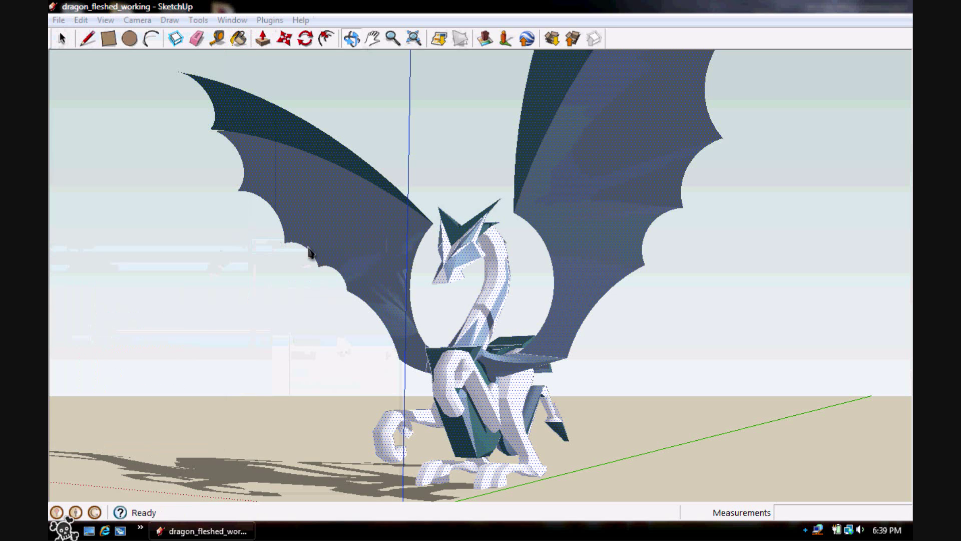
pyautogui.click(326, 205)
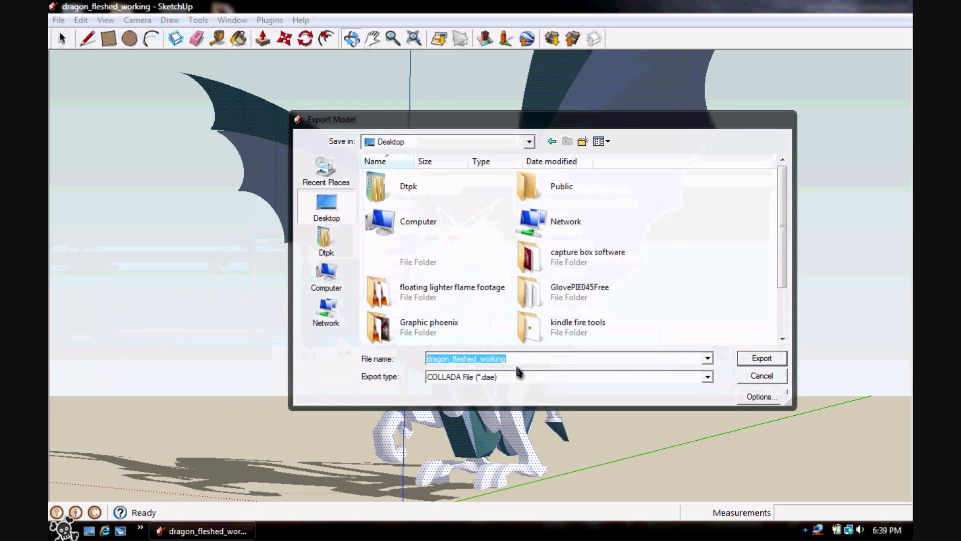
pyautogui.write('D')
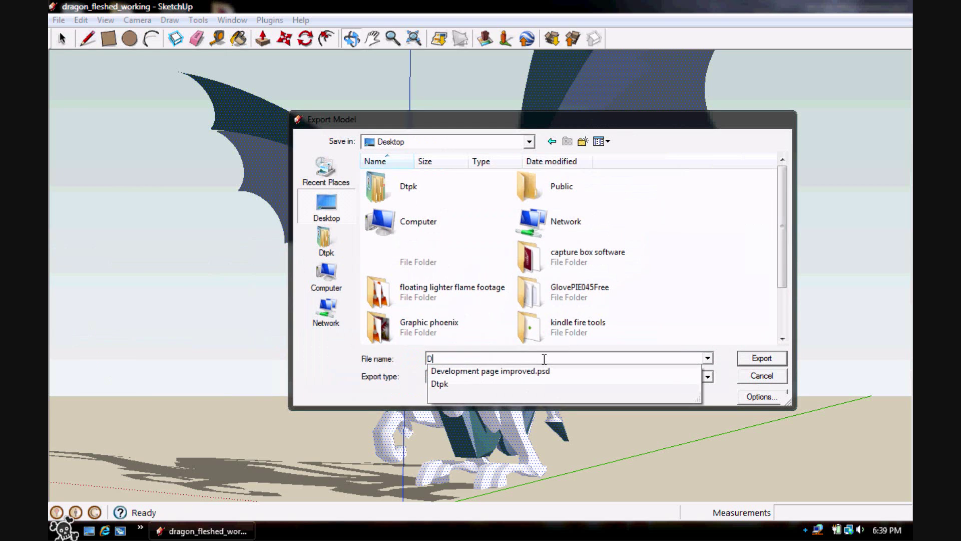
pyautogui.write('ragon to udk')
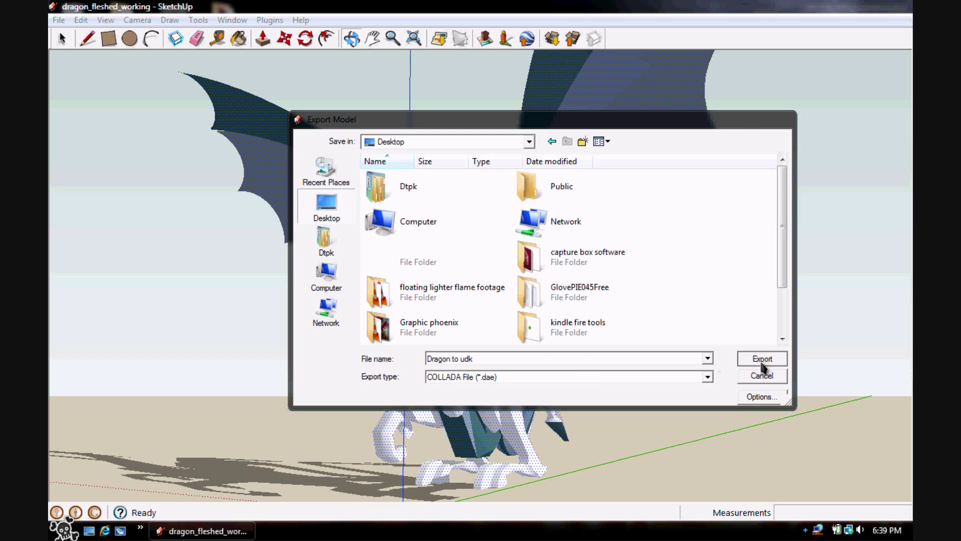
pyautogui.click(761, 358)
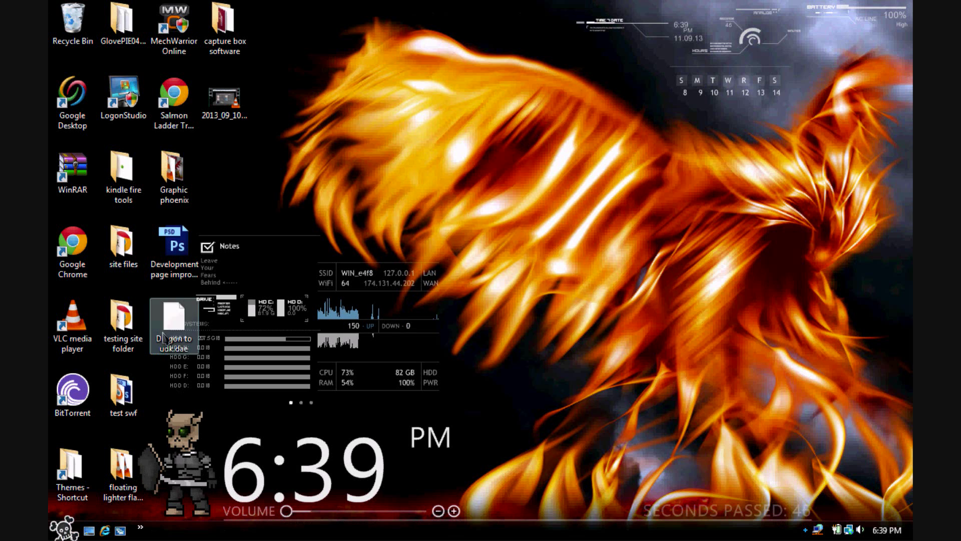
# Step: Move Dragon to udk.dae to the free desktop spot beneath the video file and launch Blender in a maximized window
pyautogui.moveTo(163, 338); pyautogui.dragTo(224, 183)
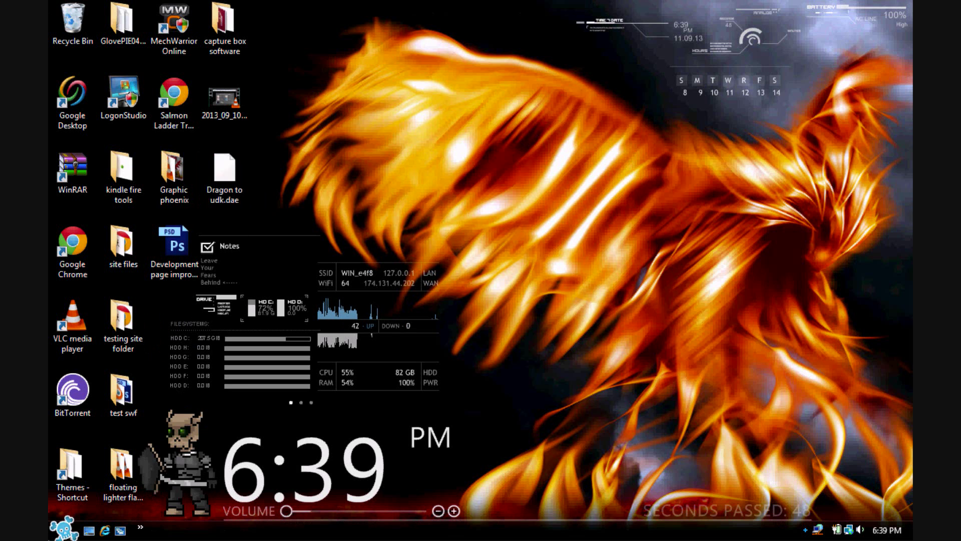
pyautogui.press('super')
pyautogui.write('blender')
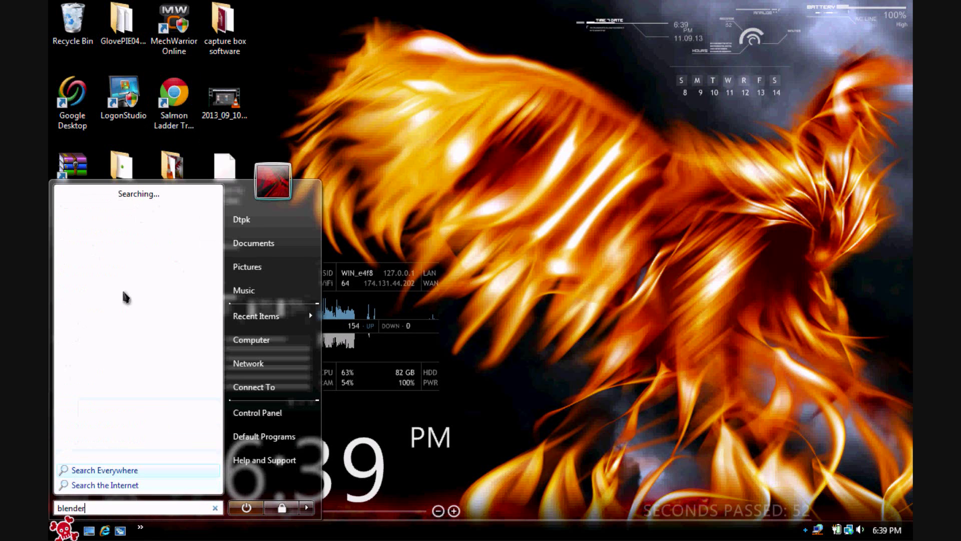
pyautogui.click(98, 236)
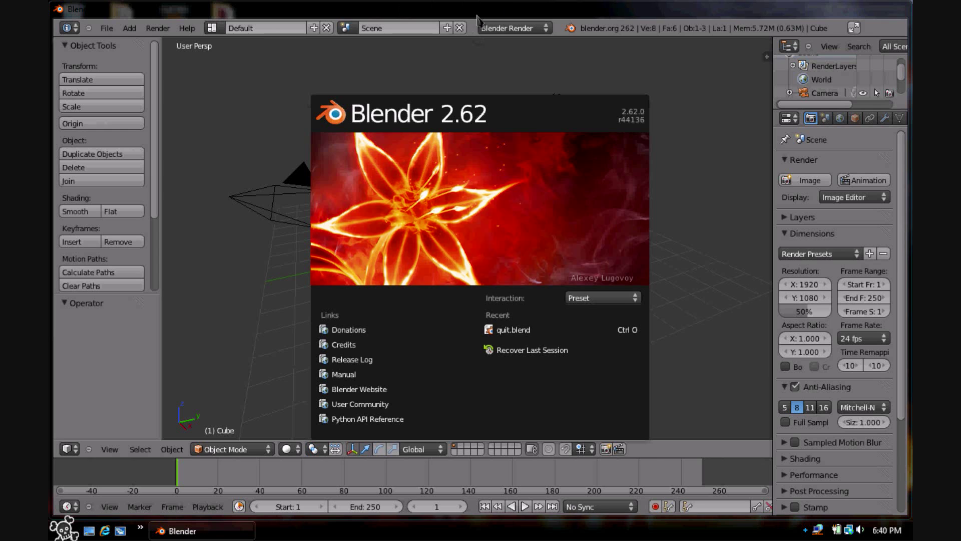
pyautogui.doubleClick(477, 15)
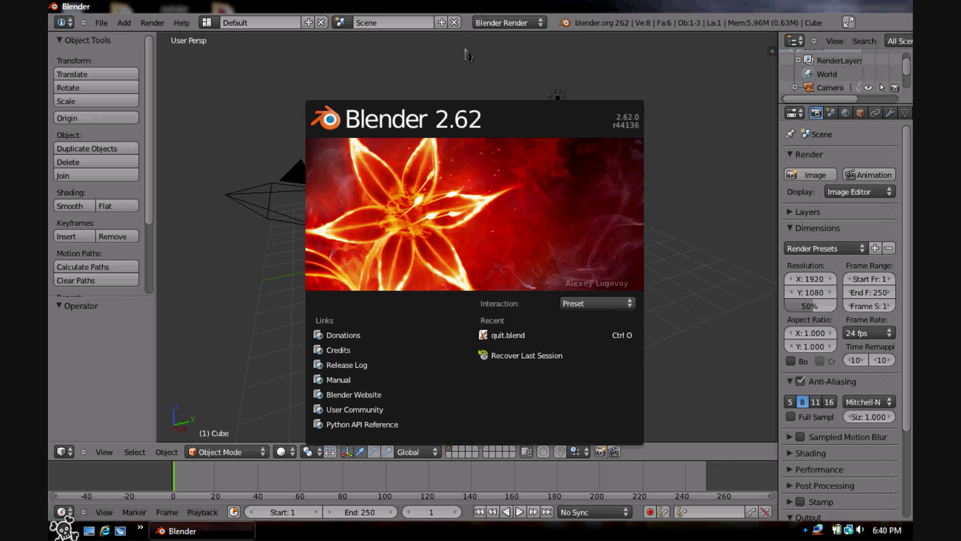
# Step: Delete the default cube, lamp and camera from the scene
pyautogui.press('x')
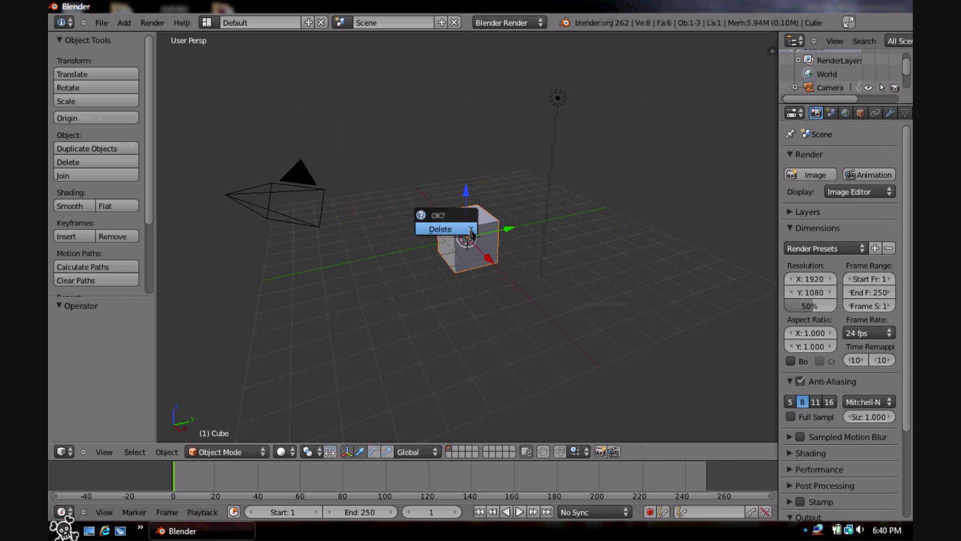
pyautogui.click(443, 227)
pyautogui.rightClick(565, 102)
pyautogui.press('x')
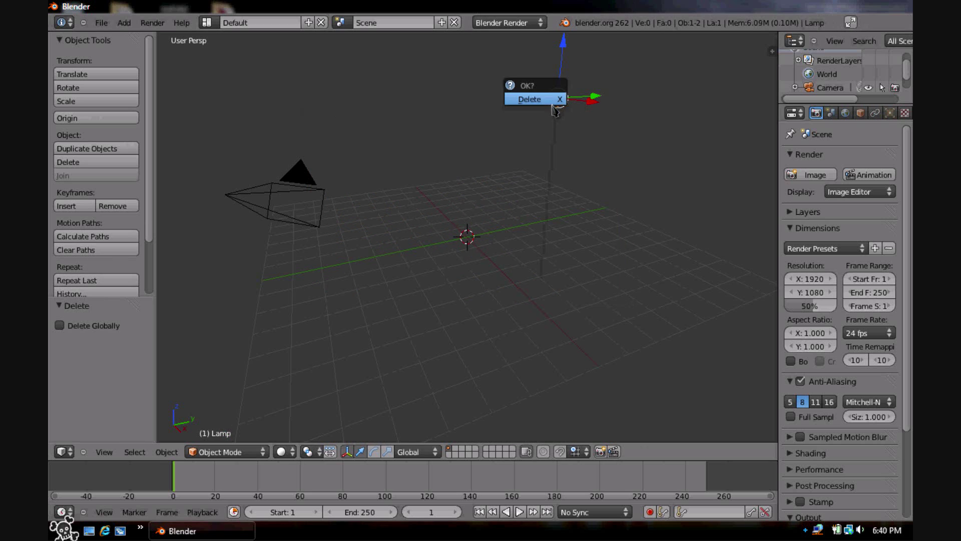
pyautogui.click(552, 101)
pyautogui.rightClick(302, 218)
pyautogui.press('x')
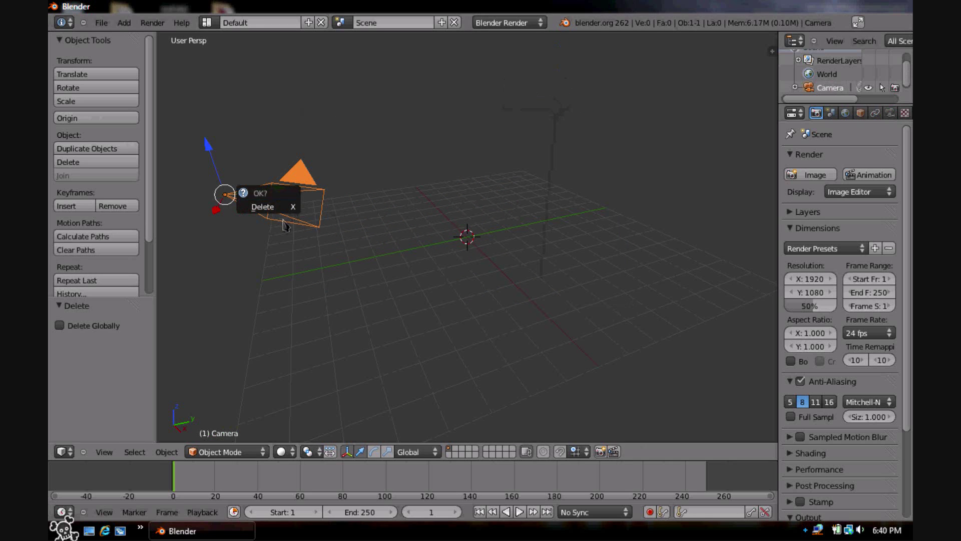
pyautogui.click(261, 207)
# Step: Import the COLLADA file Dragon to udk.dae from the Desktop
pyautogui.click(107, 25)
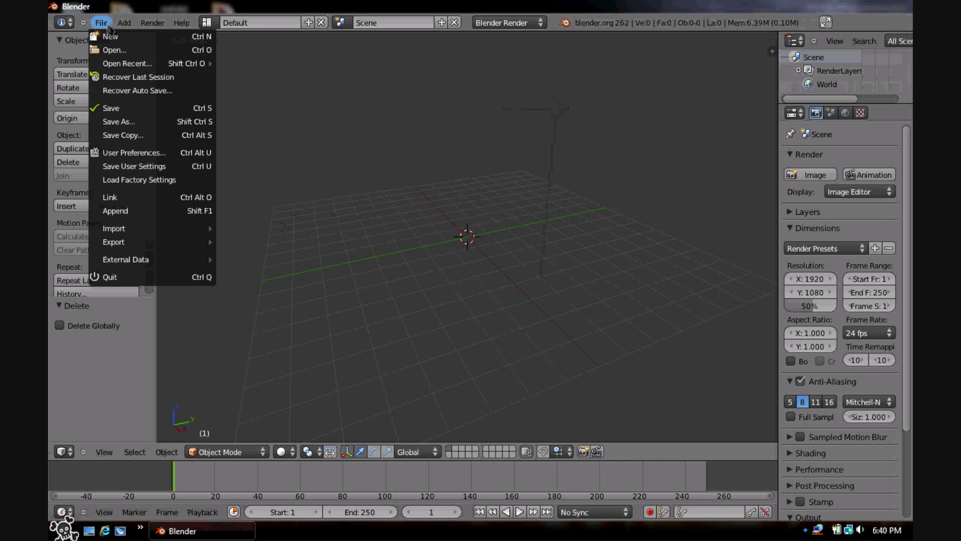
pyautogui.moveTo(180, 229)
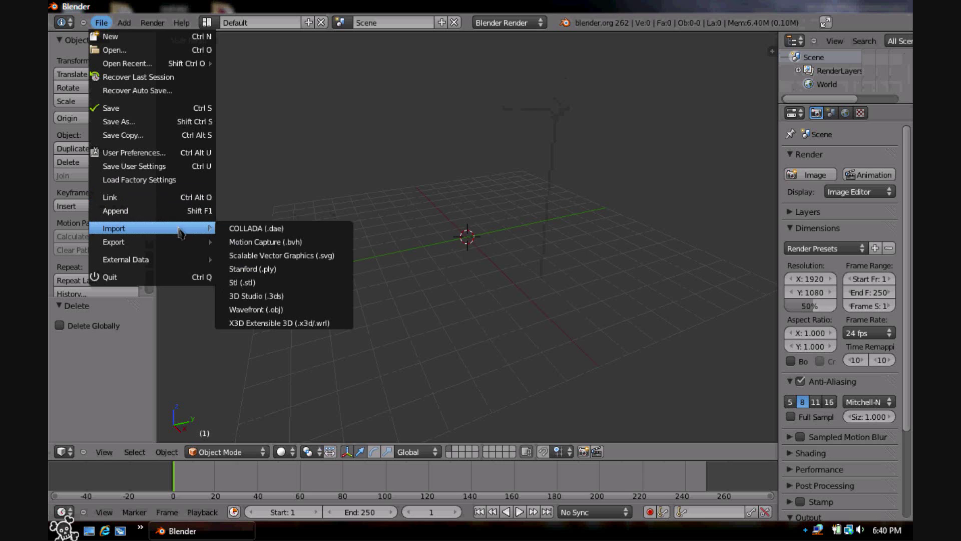
pyautogui.click(258, 230)
pyautogui.click(112, 190)
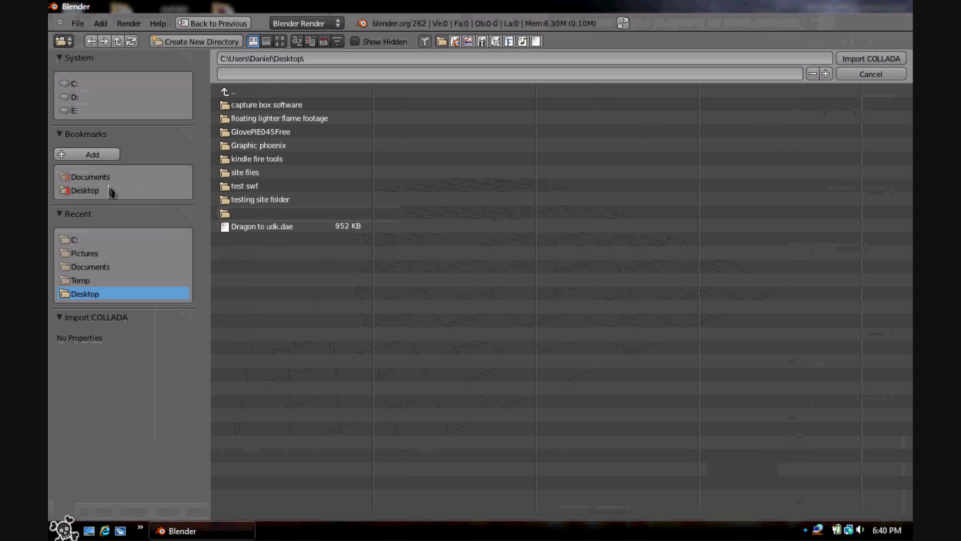
pyautogui.click(263, 228)
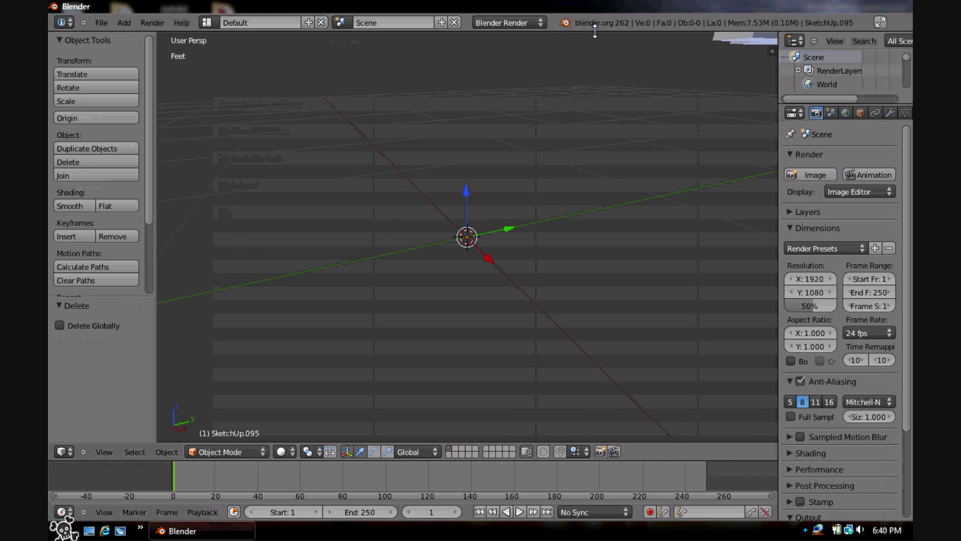
# Step: Select all imported dragon objects and scale them uniformly by about 0.136, 1.363 and 0.942 in succession
pyautogui.click(134, 453)
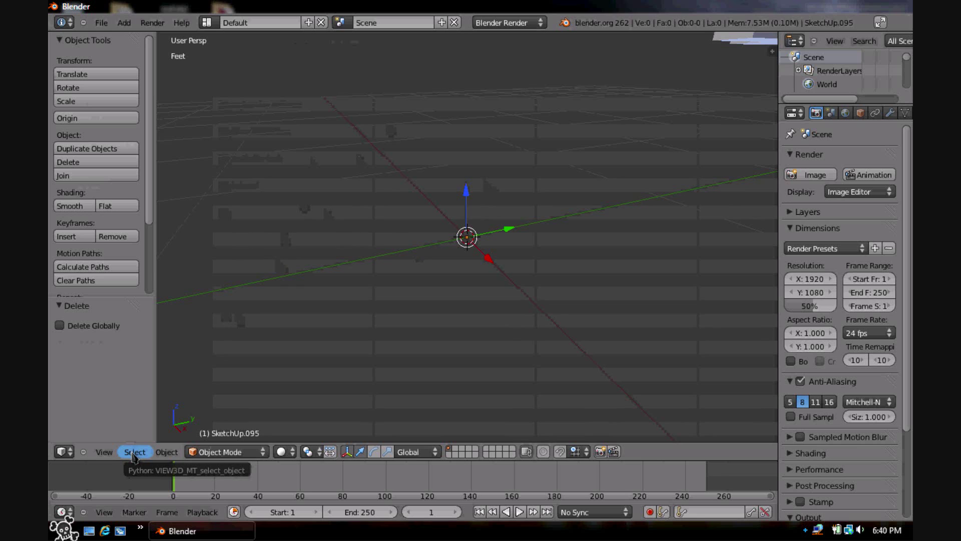
pyautogui.click(133, 452)
pyautogui.click(165, 409)
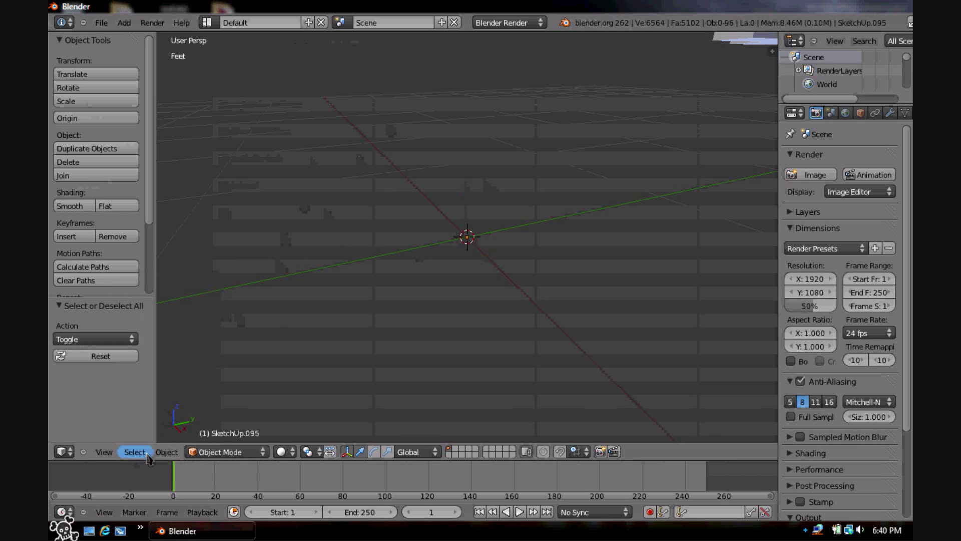
pyautogui.click(160, 404)
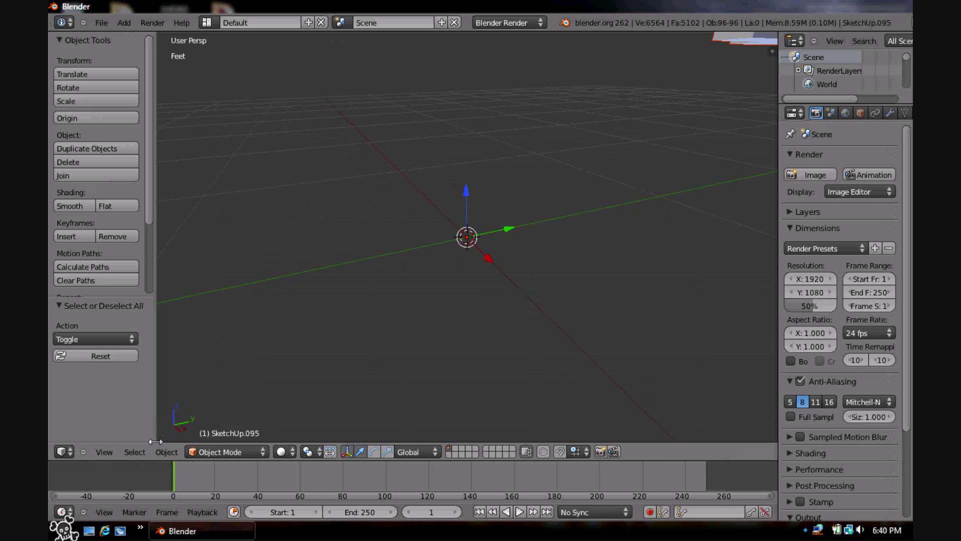
pyautogui.click(148, 453)
pyautogui.press('s')
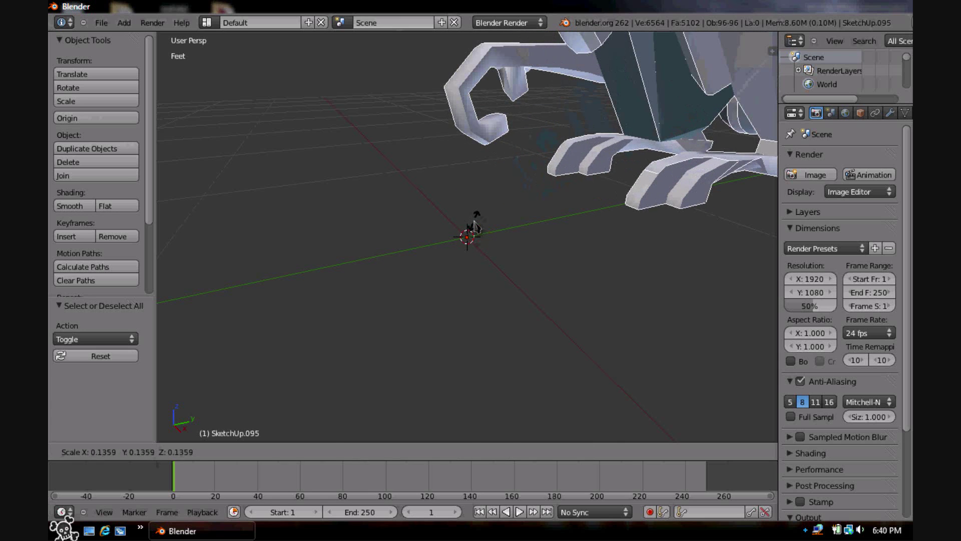
pyautogui.click(476, 226)
pyautogui.press('s')
pyautogui.click(480, 213)
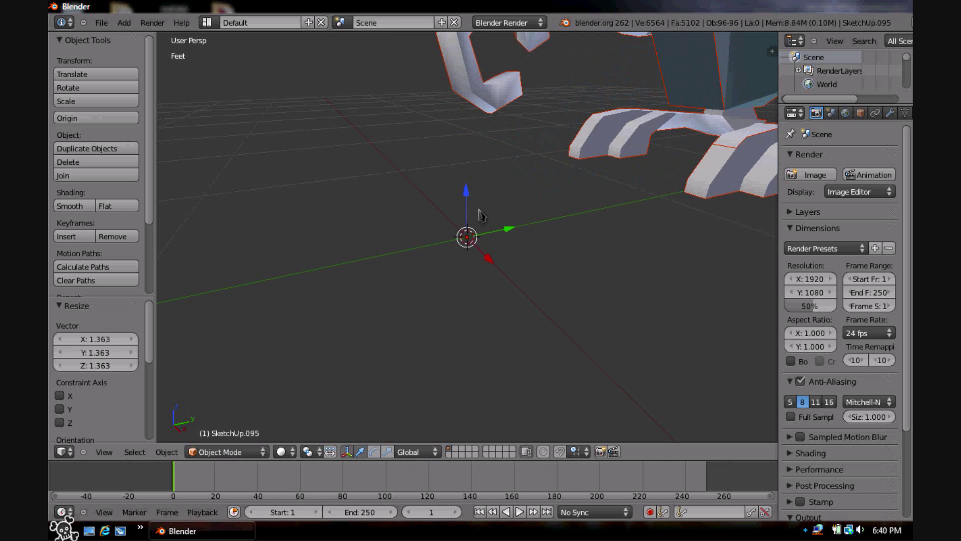
pyautogui.scroll(-8, 482, 215)
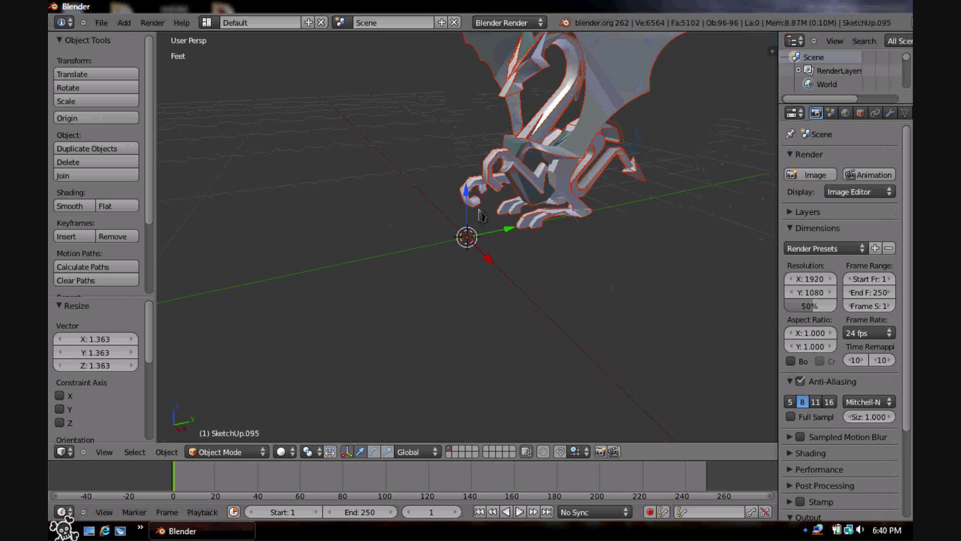
pyautogui.scroll(1, 506, 219)
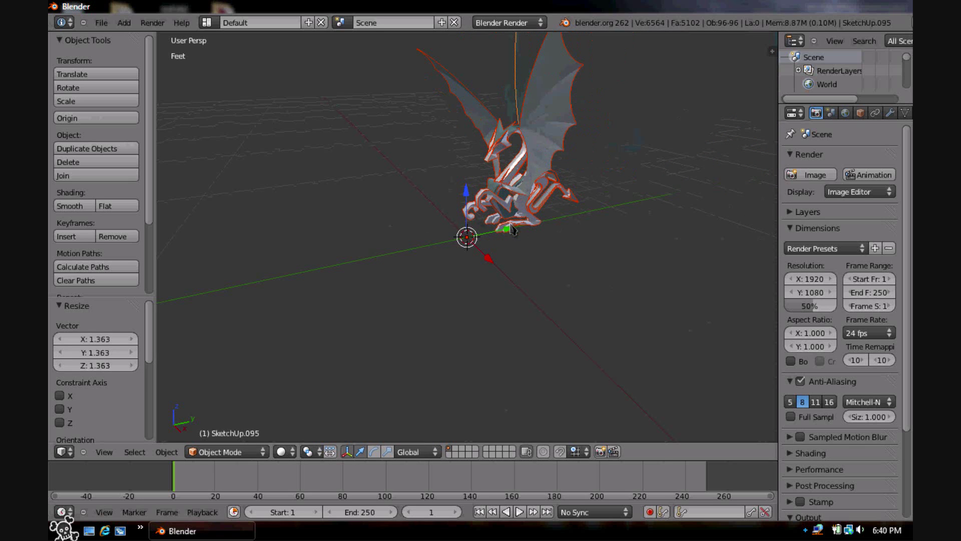
pyautogui.press('s')
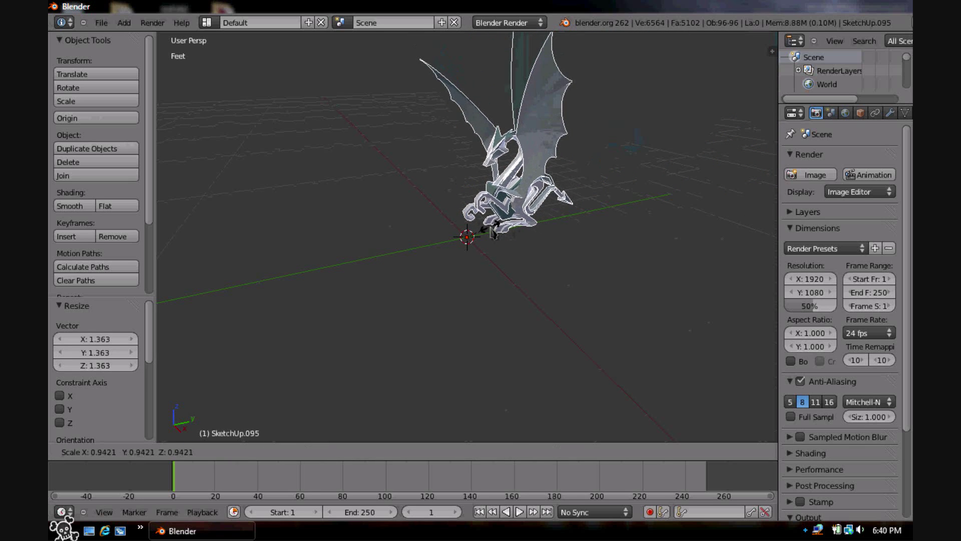
pyautogui.click(492, 232)
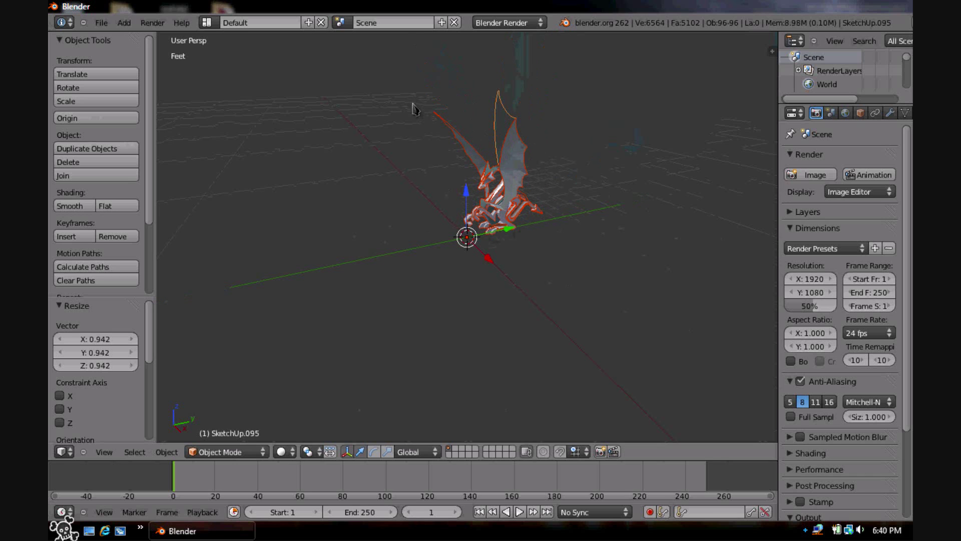
# Step: Export the scaled dragon as an Autodesk FBX file named dragon to udkfbx.fbx in the Desktop folder
pyautogui.click(101, 23)
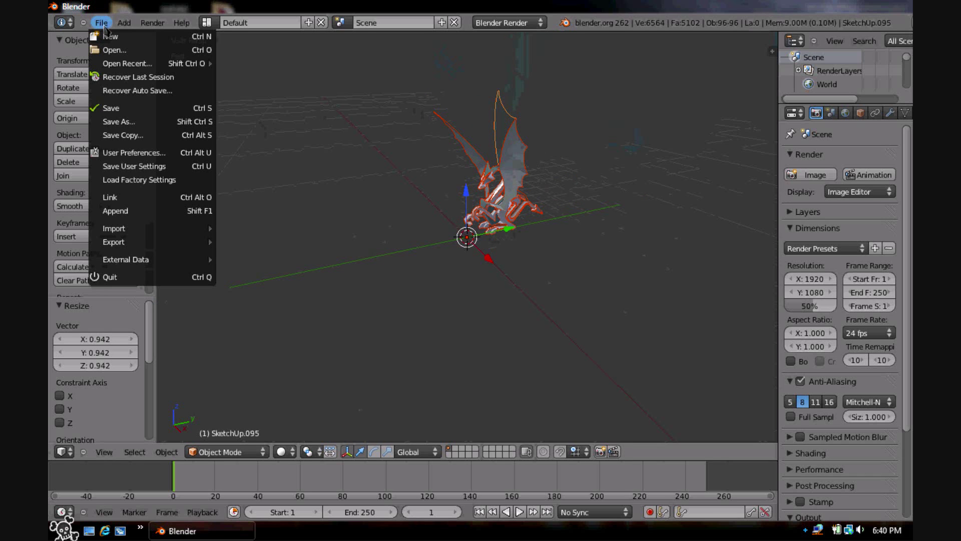
pyautogui.moveTo(175, 242)
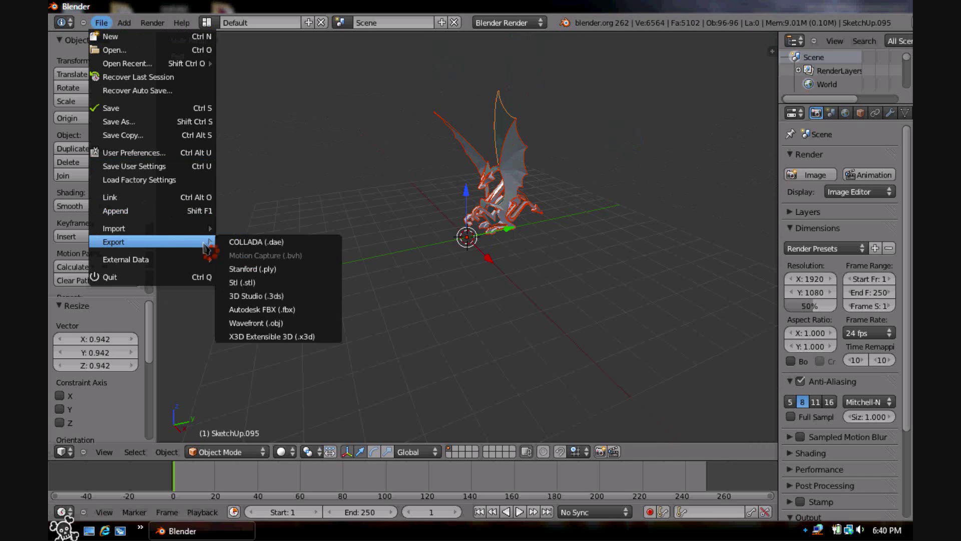
pyautogui.click(303, 309)
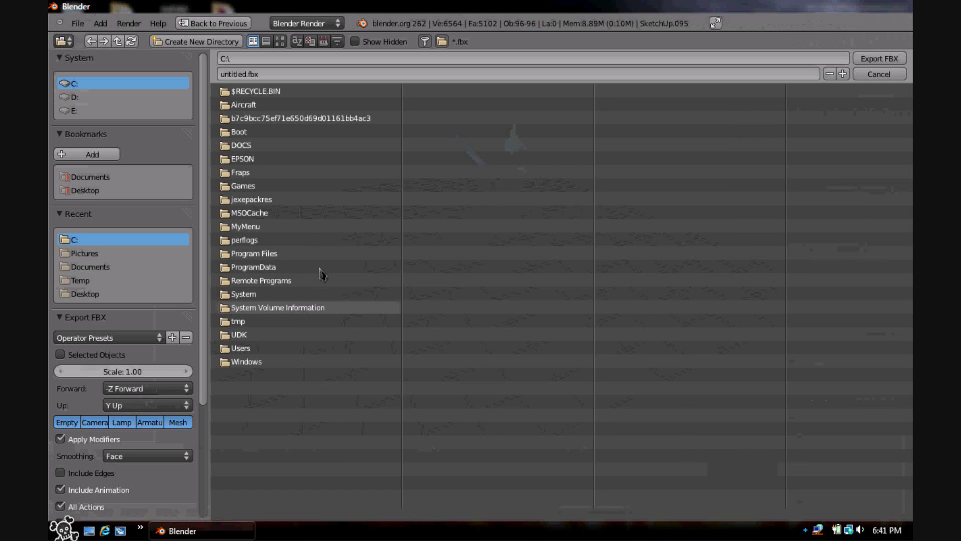
pyautogui.click(116, 191)
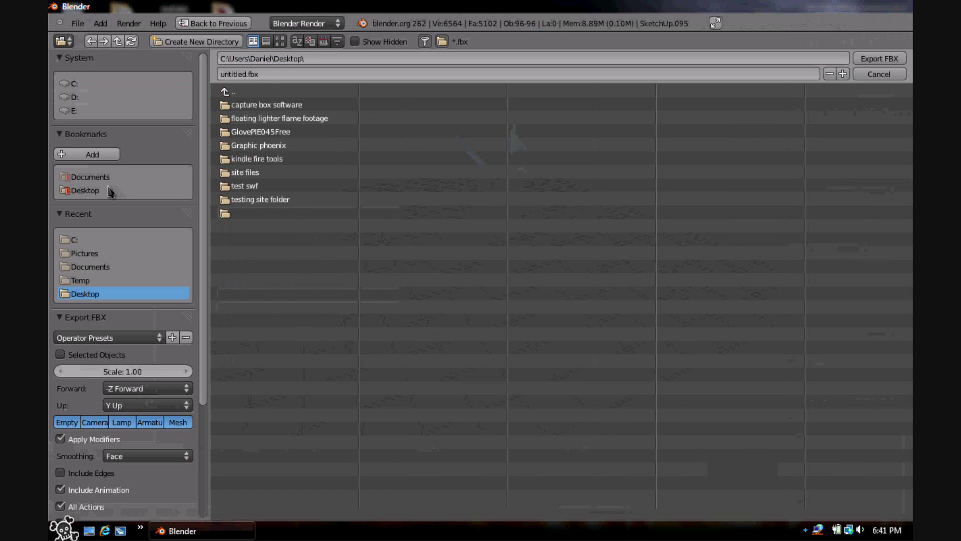
pyautogui.doubleClick(247, 74)
pyautogui.moveTo(248, 74); pyautogui.dragTo(157, 72)
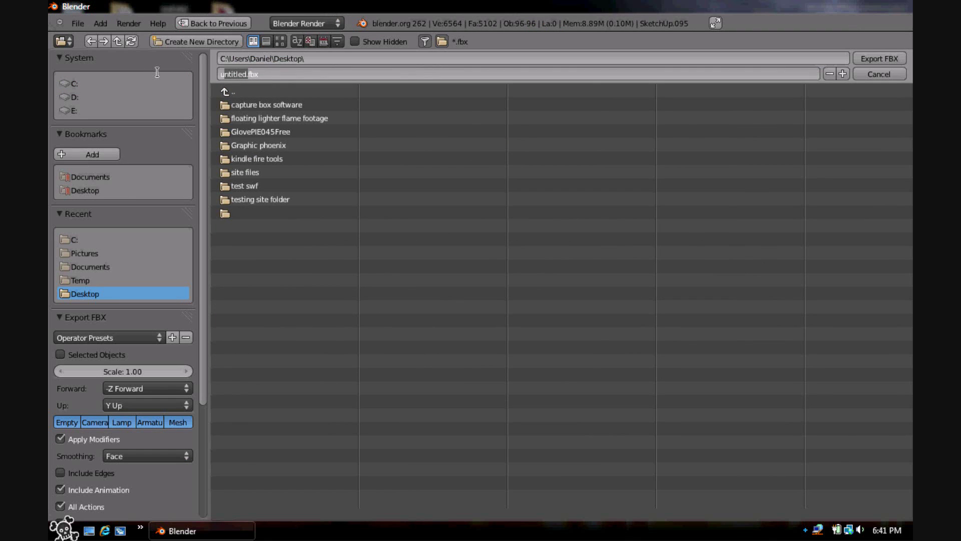
pyautogui.press('BackSpace')
pyautogui.press('Return')
pyautogui.click(888, 64)
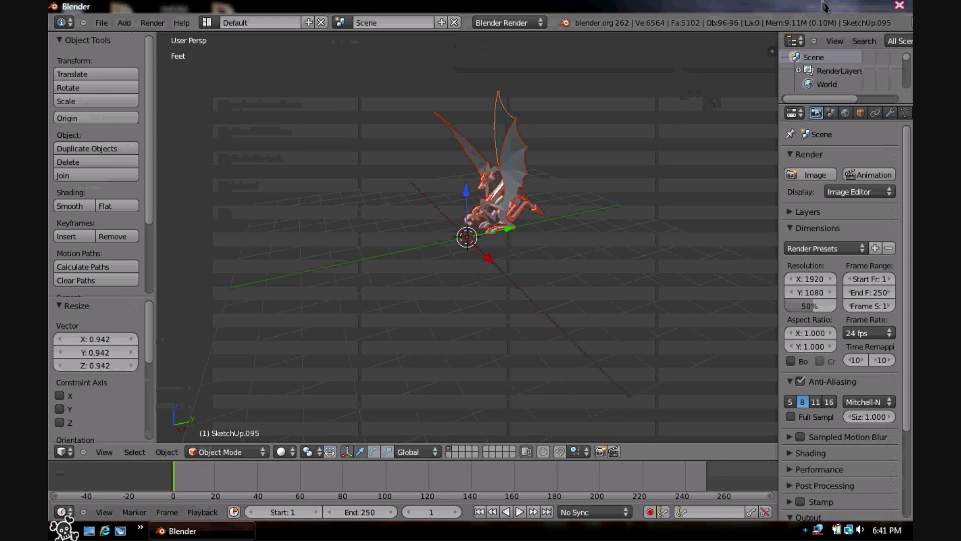
# Step: Quit Blender and move dragon to udkfbx.fbx to the free desktop spot beside the capture box software folder
pyautogui.click(101, 22)
pyautogui.click(137, 277)
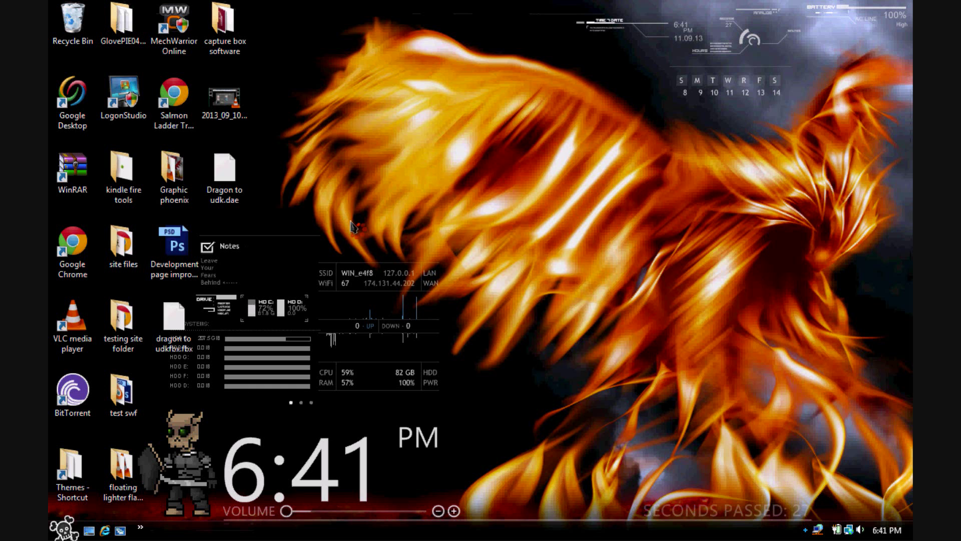
pyautogui.click(470, 271)
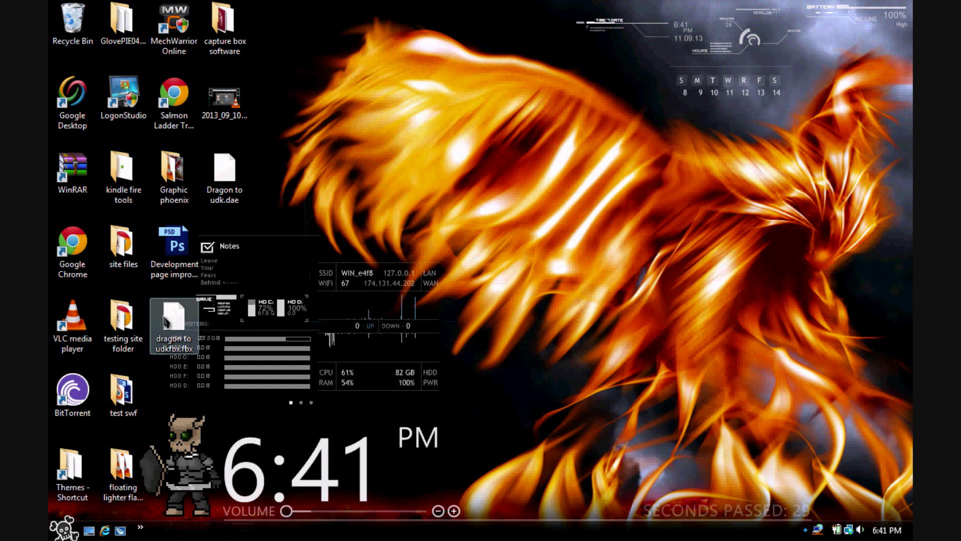
pyautogui.moveTo(160, 321); pyautogui.dragTo(323, 42)
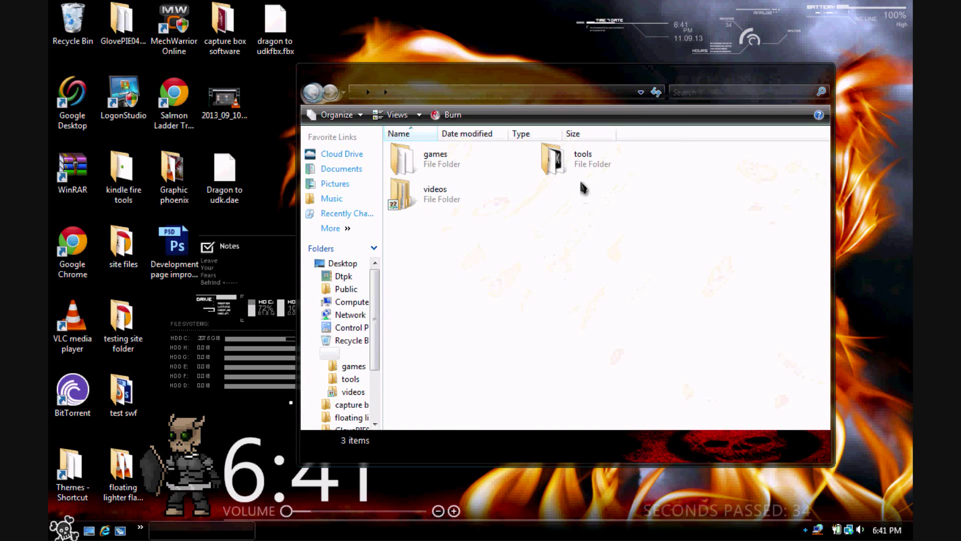
# Step: Launch UDK Editor from the tools folder and close the folder window
pyautogui.doubleClick(579, 170)
pyautogui.scroll(-5, 730, 257)
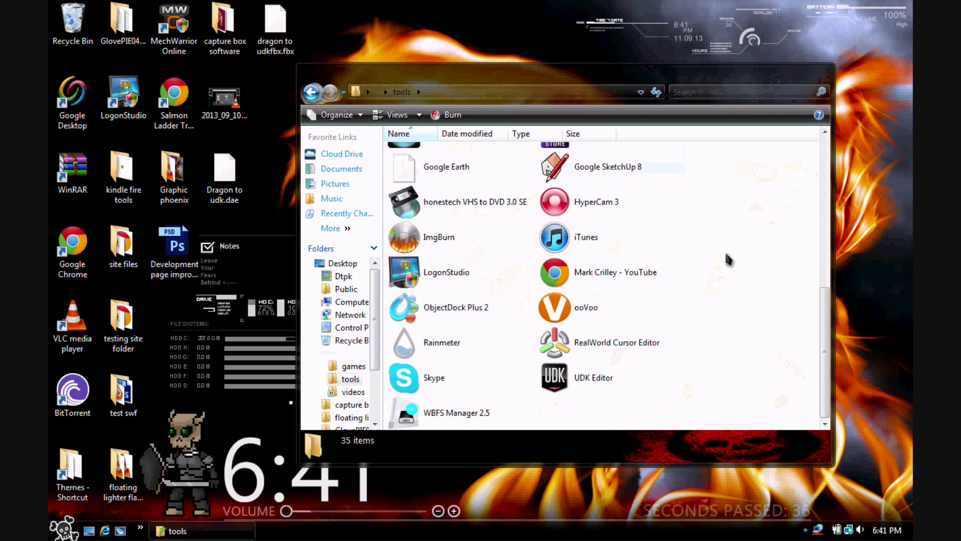
pyautogui.click(590, 381)
pyautogui.click(826, 70)
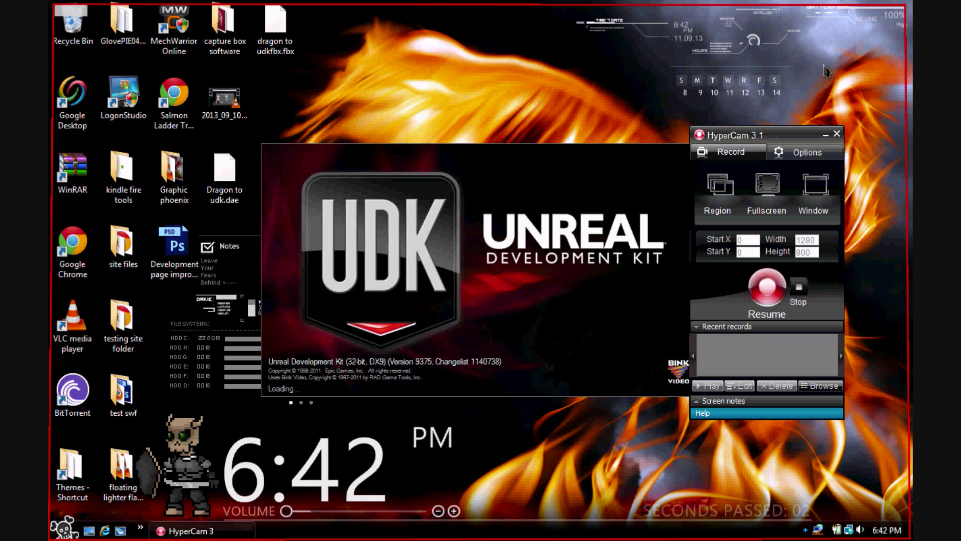
pyautogui.press('F3')
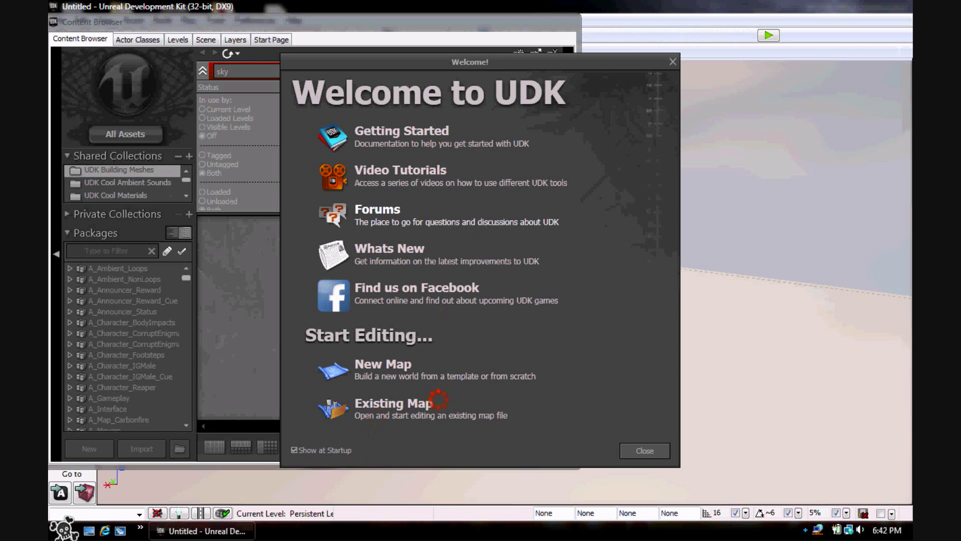
# Step: Open the existing map tutorial door.udk and dismiss the welcome window
pyautogui.click(375, 421)
pyautogui.moveTo(697, 216); pyautogui.dragTo(659, 302)
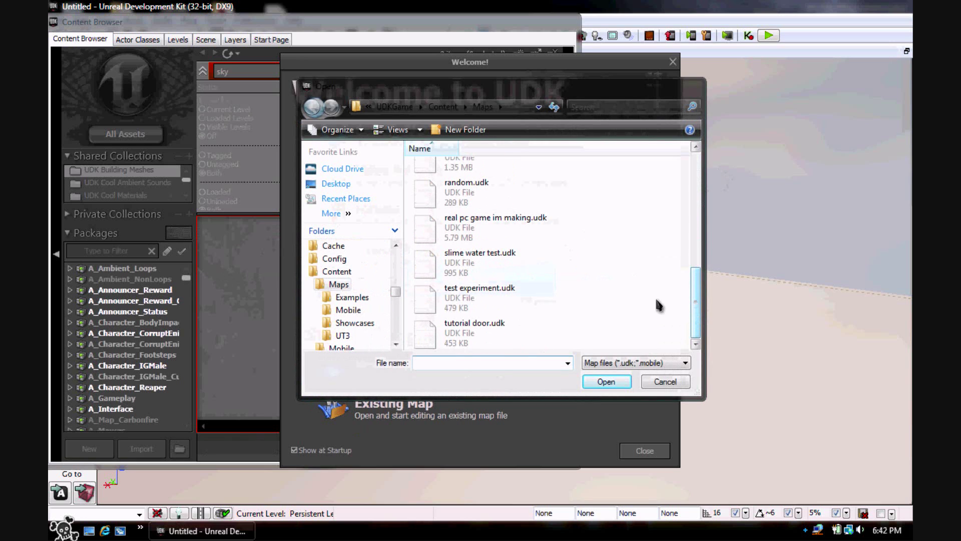
pyautogui.doubleClick(473, 325)
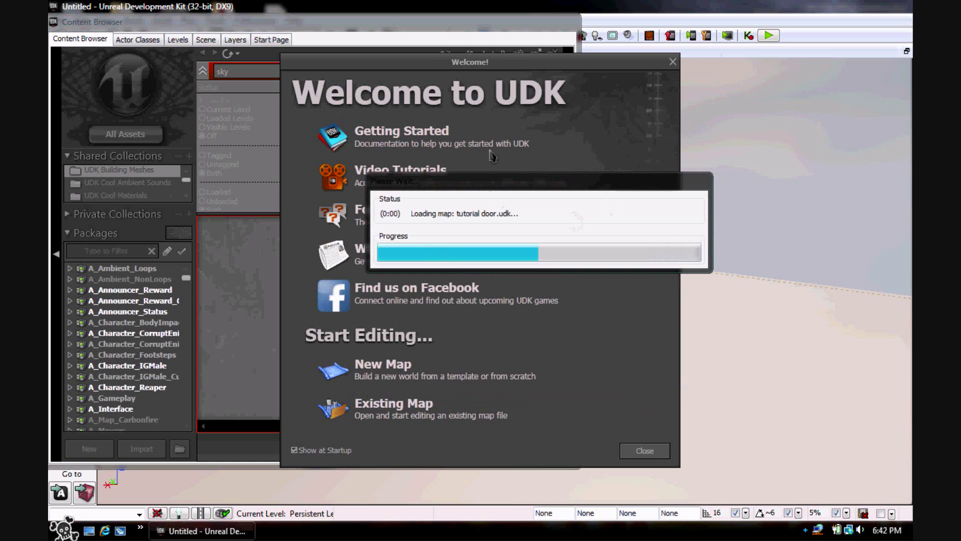
pyautogui.click(673, 62)
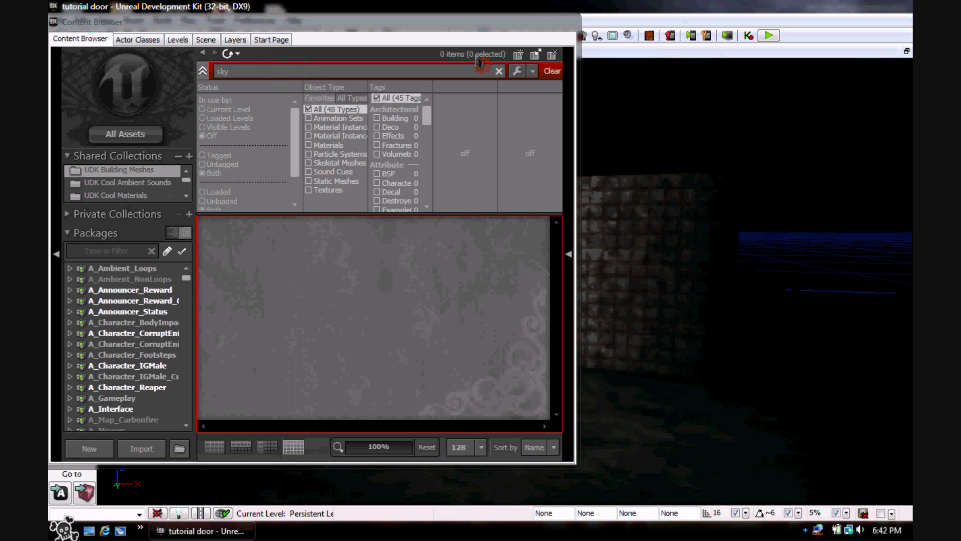
# Step: Show all assets without the sky search filter and choose dragon to udkfbx.fbx from the Desktop for import
pyautogui.click(120, 139)
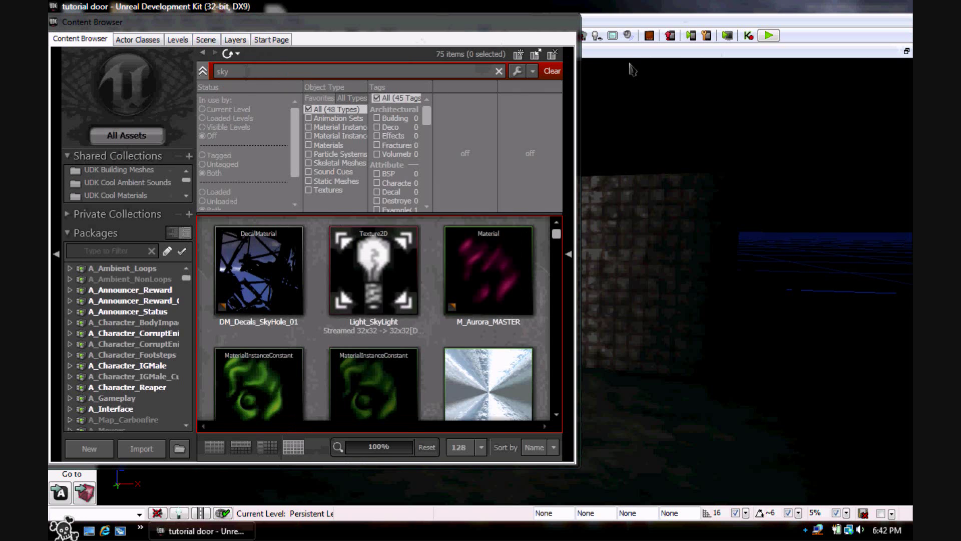
pyautogui.click(498, 70)
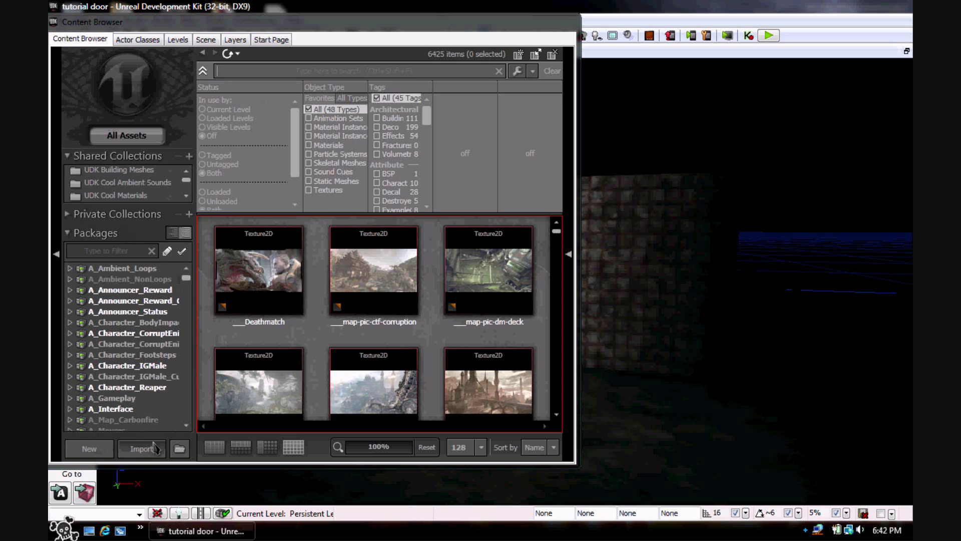
pyautogui.click(132, 456)
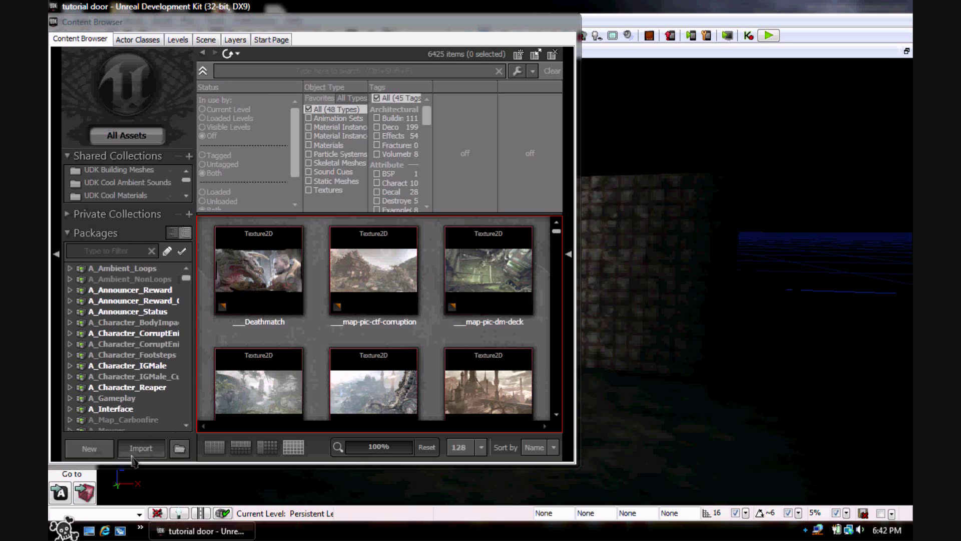
pyautogui.moveTo(696, 182); pyautogui.dragTo(699, 311)
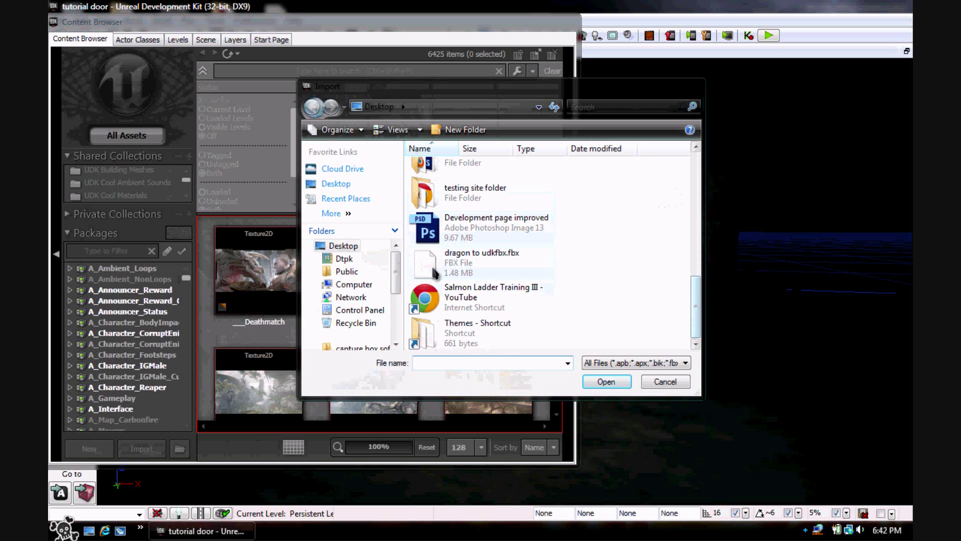
pyautogui.doubleClick(461, 270)
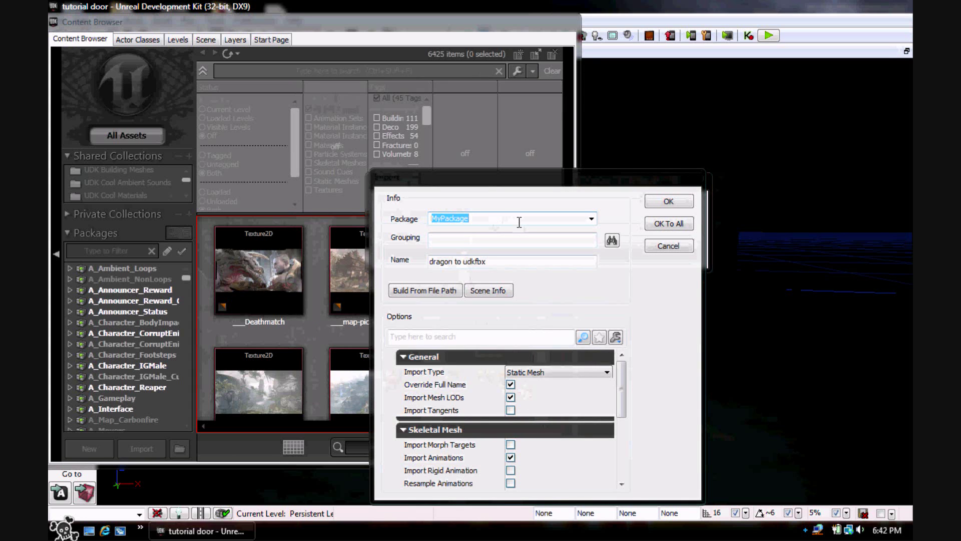
# Step: Set the import package to Dragon and try to import the file as a Static Mesh under its original name
pyautogui.write('Dragon')
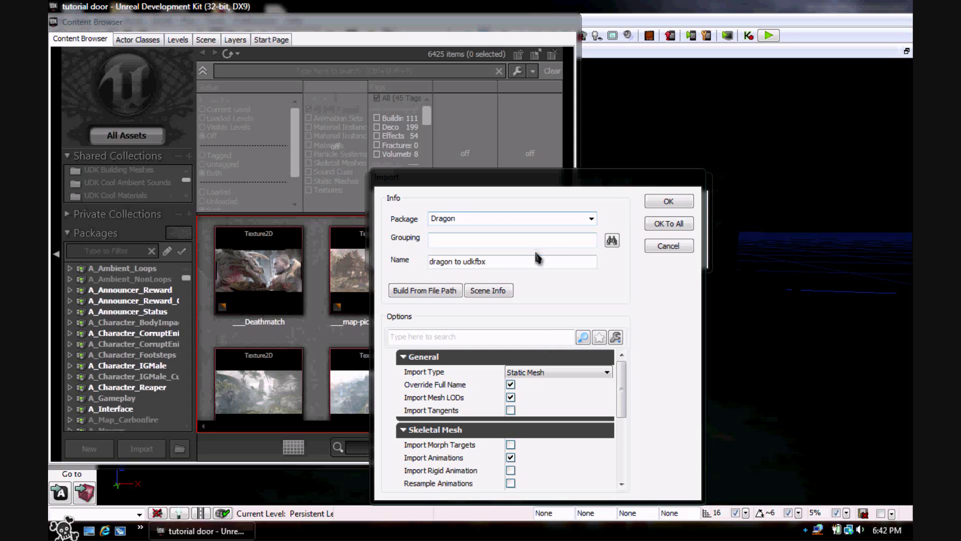
pyautogui.moveTo(624, 383)
pyautogui.mouseDown()
pyautogui.moveTo(624, 453)
pyautogui.moveTo(631, 396)
pyautogui.moveTo(622, 377)
pyautogui.mouseUp()
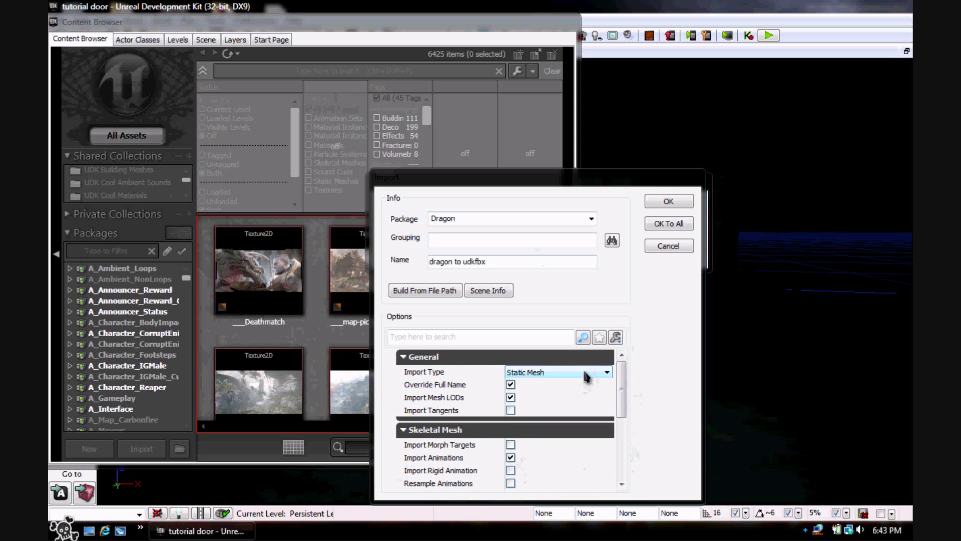
pyautogui.click(582, 378)
pyautogui.click(630, 376)
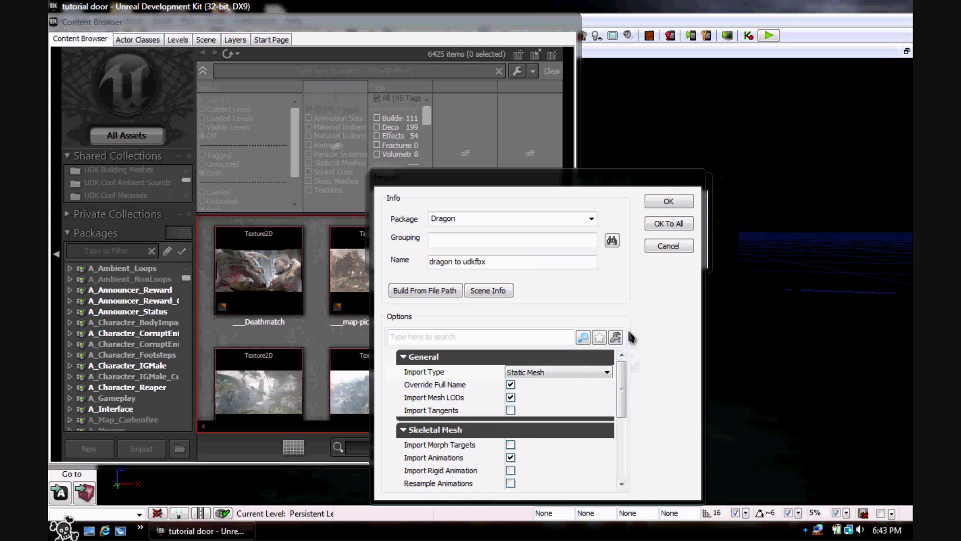
pyautogui.click(666, 204)
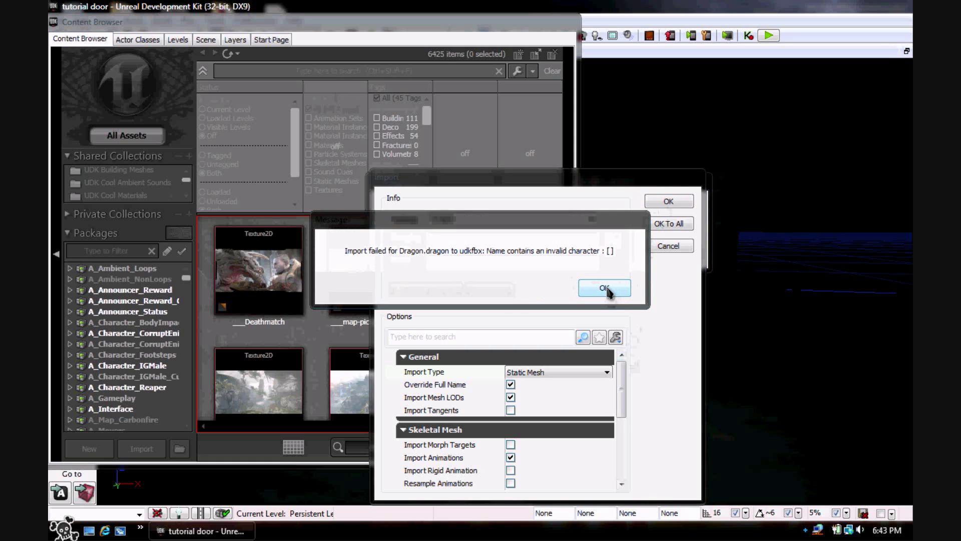
pyautogui.click(605, 289)
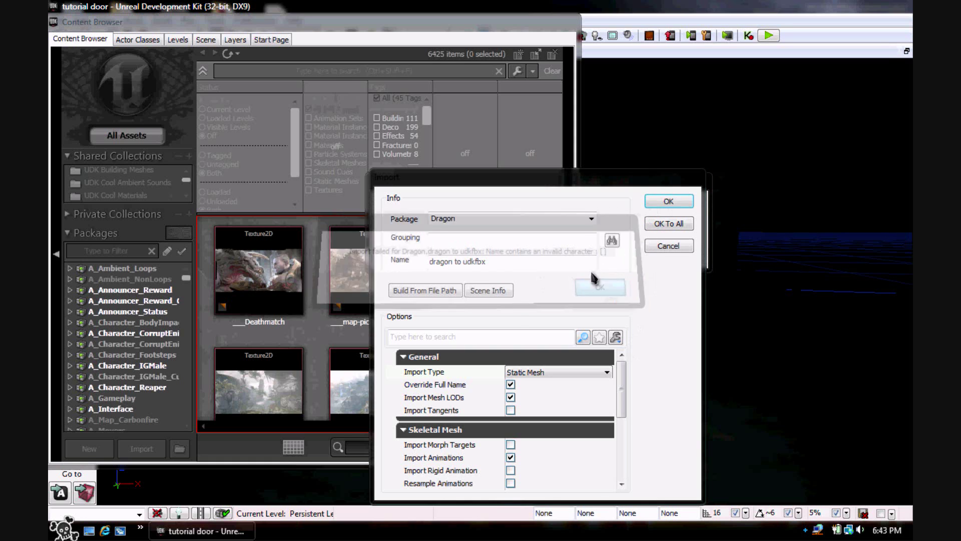
# Step: Remove the spaces from the asset name to make it dragontoudkfbx and import it despite the FBX version difference
pyautogui.press('BackSpace')
pyautogui.press('Left')
pyautogui.press('Left')
pyautogui.press('BackSpace')
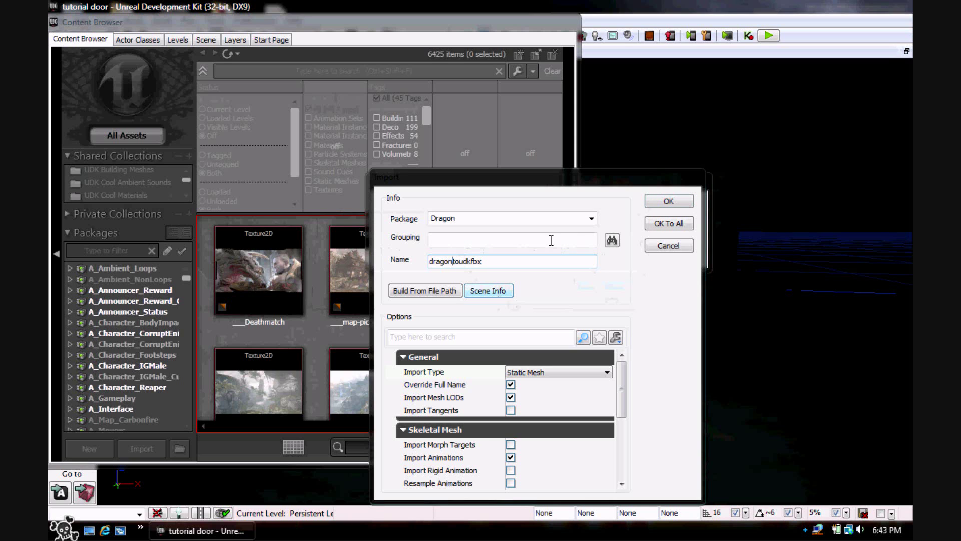
pyautogui.click(668, 201)
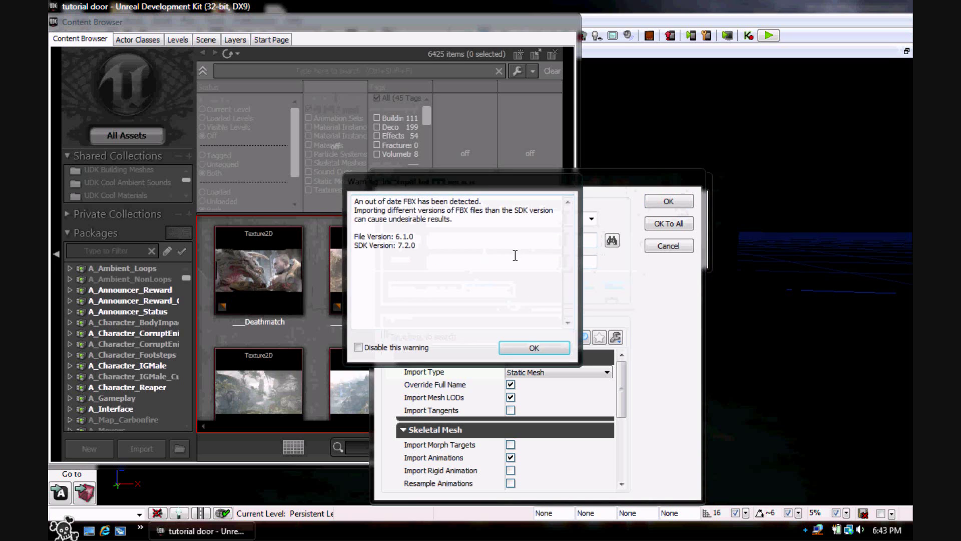
pyautogui.click(535, 345)
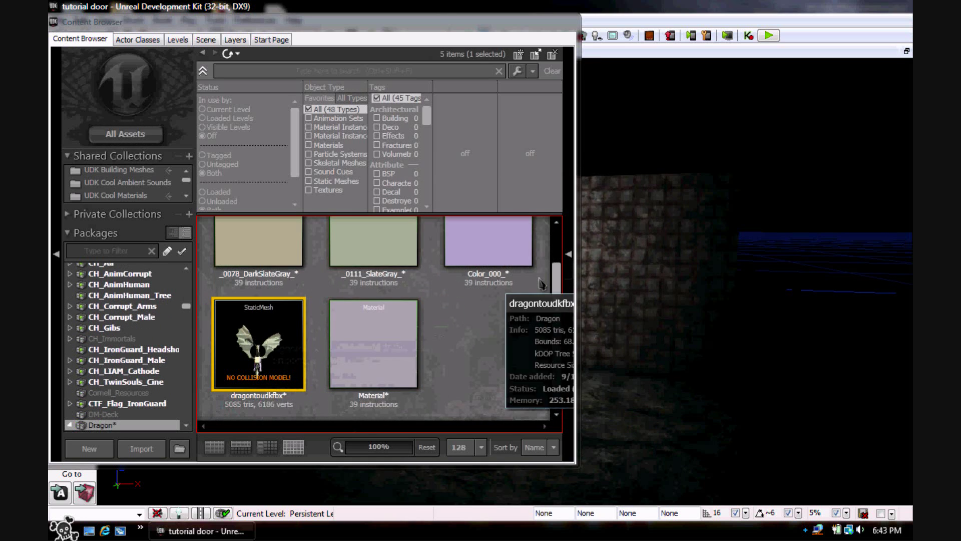
# Step: Place the dragontoudkfbx static mesh in the level above the brick wall and scale it uniformly to about 12.93
pyautogui.moveTo(746, 280)
pyautogui.mouseDown(button='right')
pyautogui.moveTo(746, 321)
pyautogui.moveTo(719, 368)
pyautogui.moveTo(726, 340)
pyautogui.mouseUp(button='right')
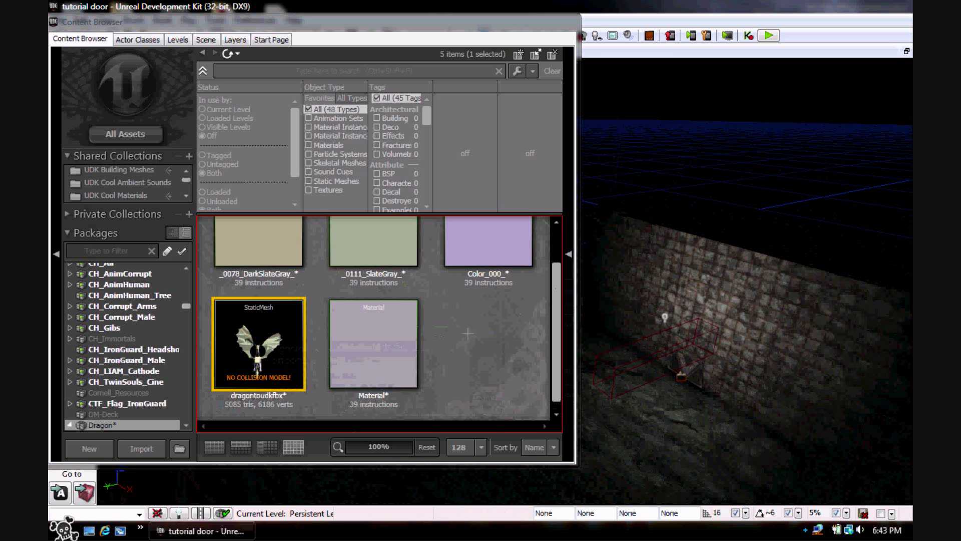
pyautogui.moveTo(296, 350); pyautogui.dragTo(747, 234)
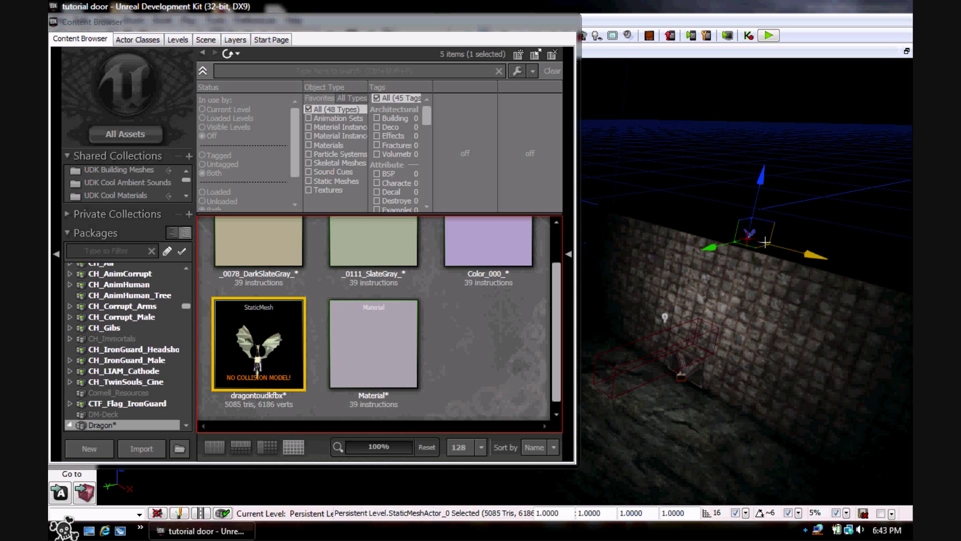
pyautogui.click(571, 21)
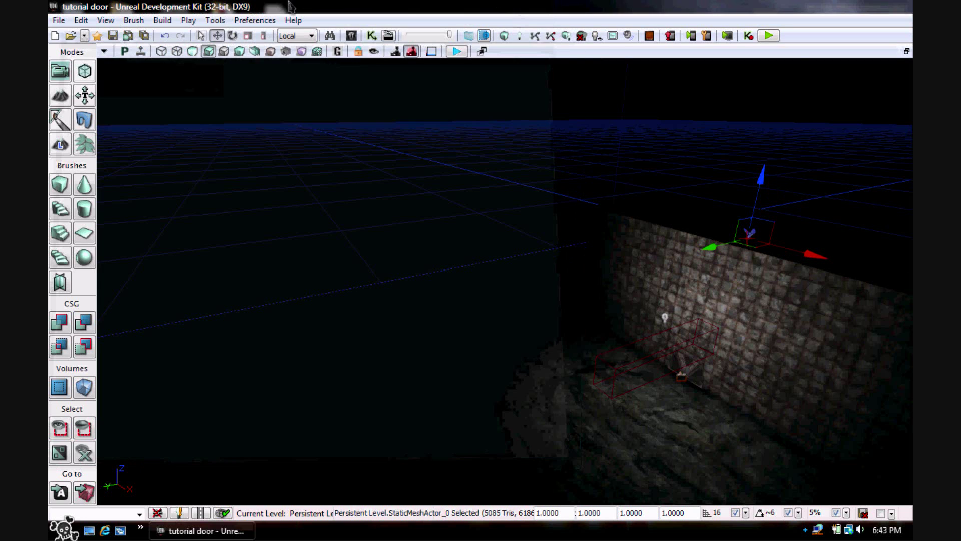
pyautogui.click(247, 36)
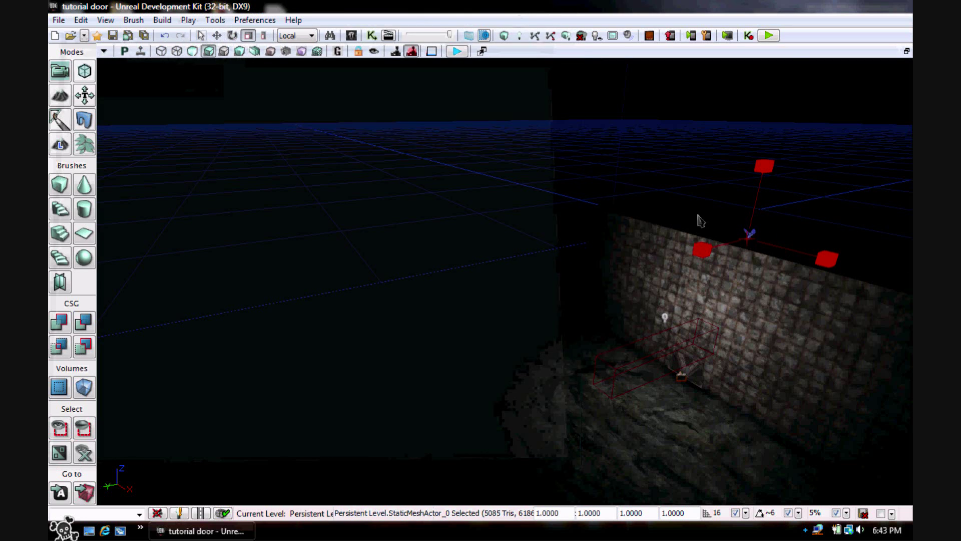
pyautogui.moveTo(702, 249); pyautogui.dragTo(560, 12)
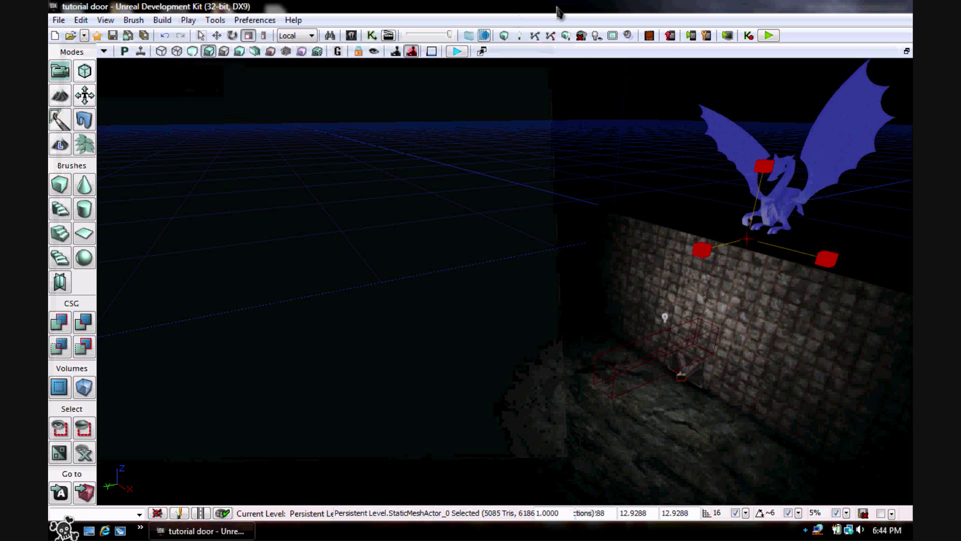
# Step: Select the point light in front of the brick wall, raise it towards the wall's upper edge and pull it away from the wall
pyautogui.click(201, 35)
pyautogui.moveTo(530, 368)
pyautogui.mouseDown(button='right')
pyautogui.moveTo(576, 345)
pyautogui.moveTo(530, 368)
pyautogui.mouseUp(button='right')
pyautogui.click(515, 370)
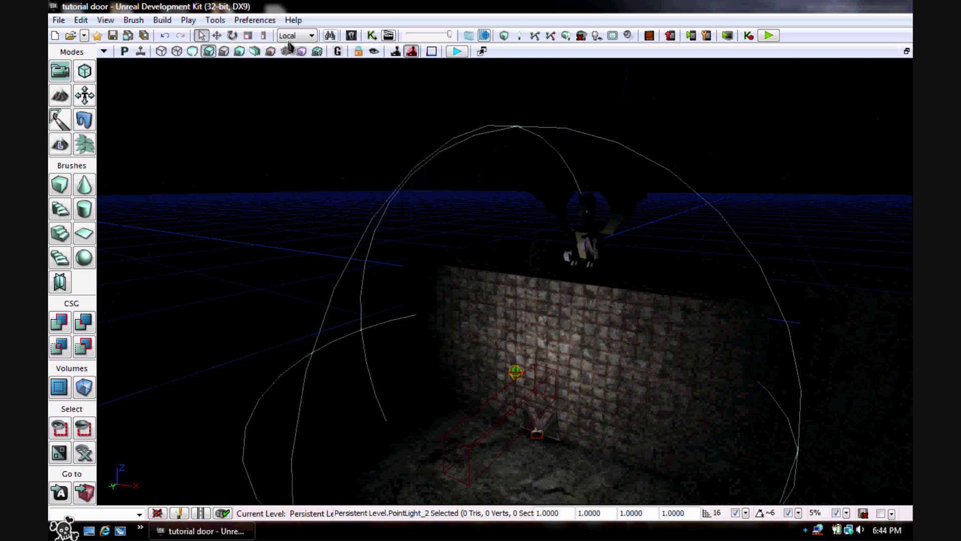
pyautogui.click(217, 38)
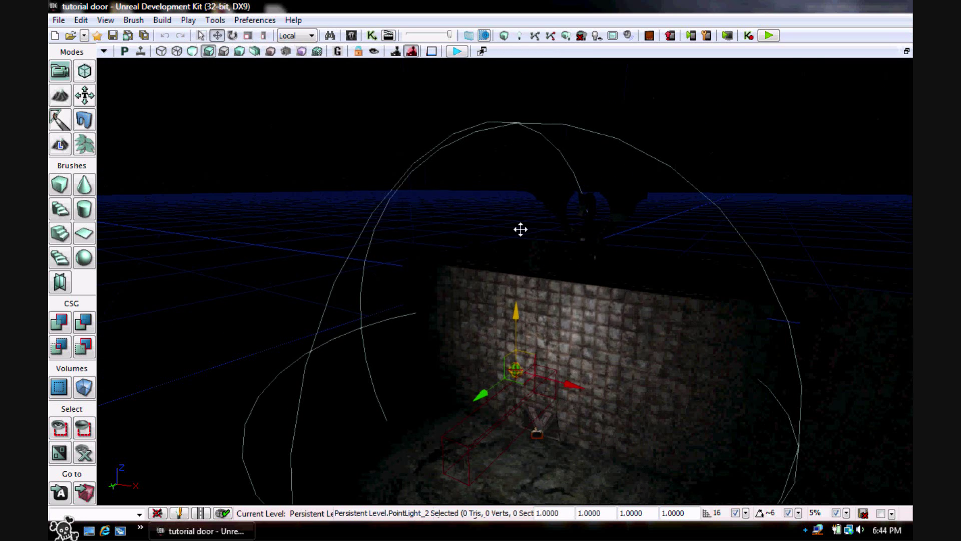
pyautogui.moveTo(519, 228); pyautogui.dragTo(520, 231)
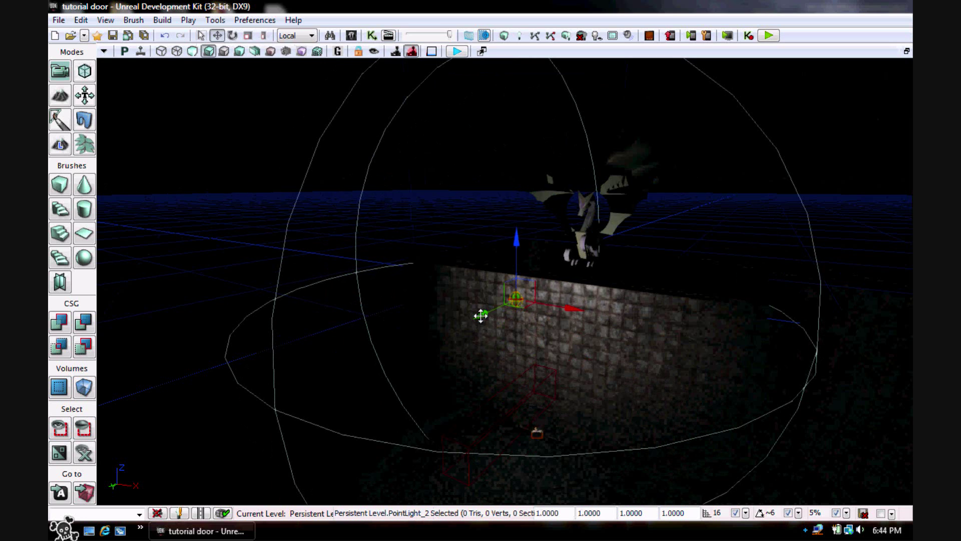
pyautogui.moveTo(472, 319); pyautogui.dragTo(384, 356)
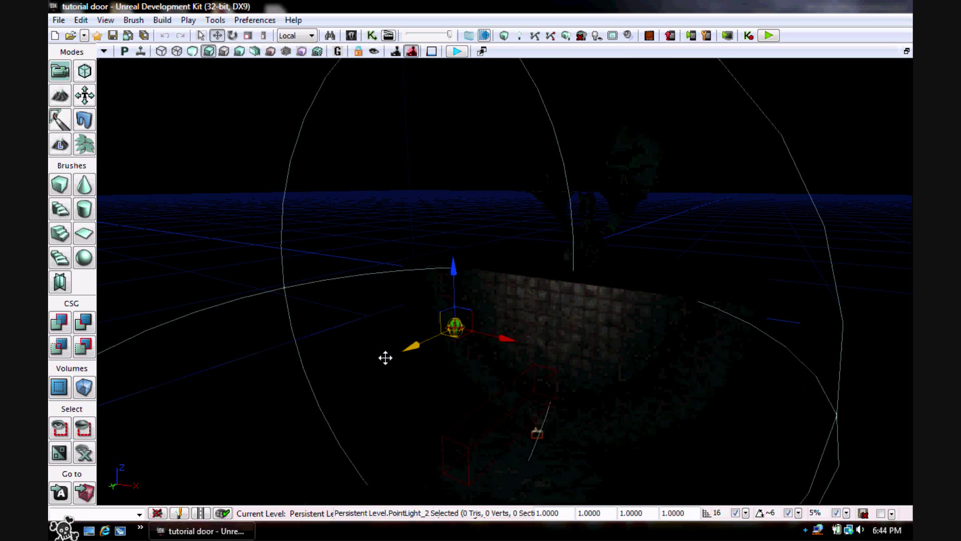
# Step: Scale up the point light's radius to cover the wall and dragon, and shift the light sideways past the wall's end
pyautogui.press('space')
pyautogui.press('space')
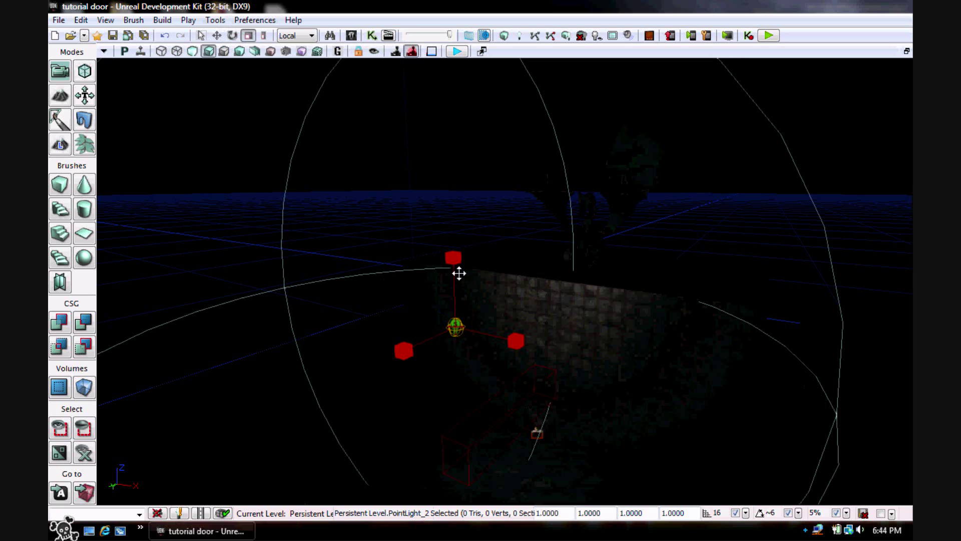
pyautogui.moveTo(459, 273); pyautogui.dragTo(567, 300)
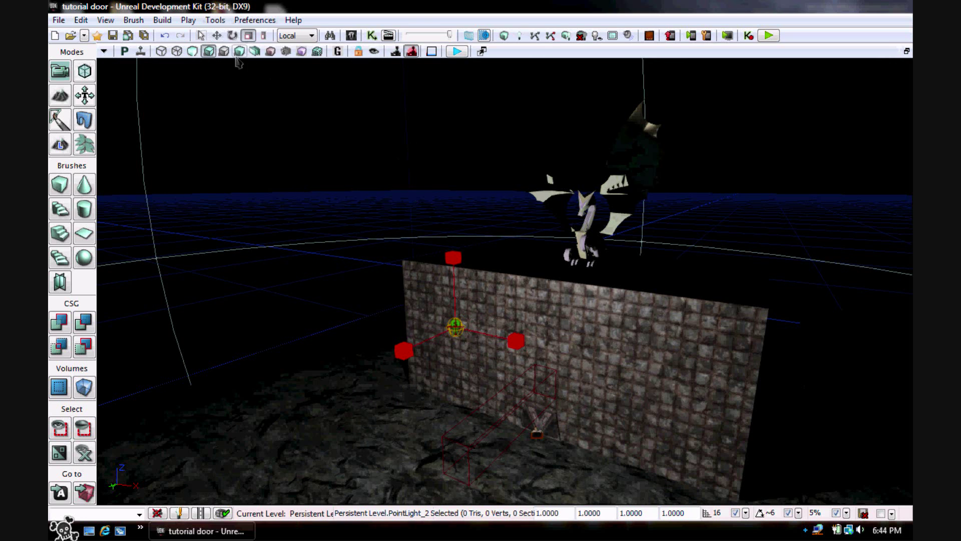
pyautogui.click(217, 35)
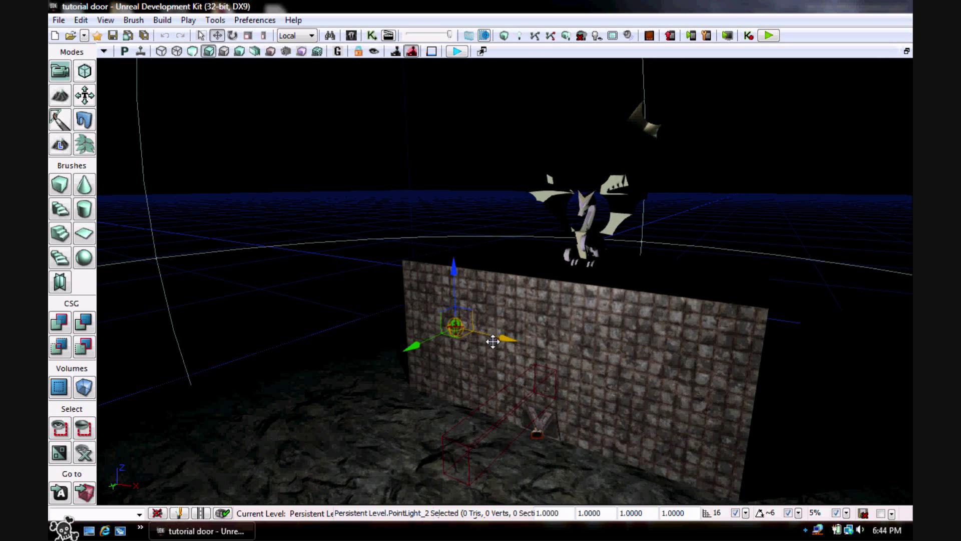
pyautogui.moveTo(484, 339); pyautogui.dragTo(390, 306)
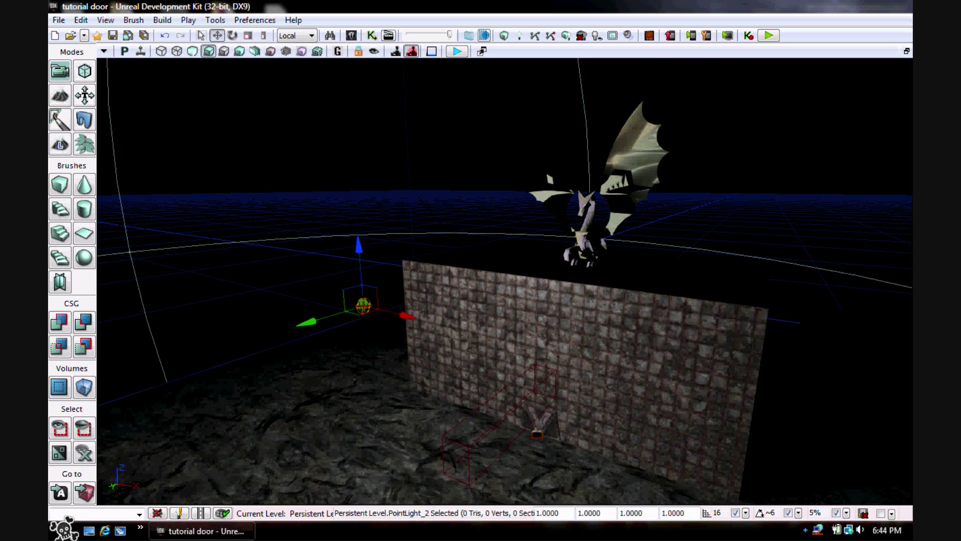
pyautogui.scroll(-6, 549, 482)
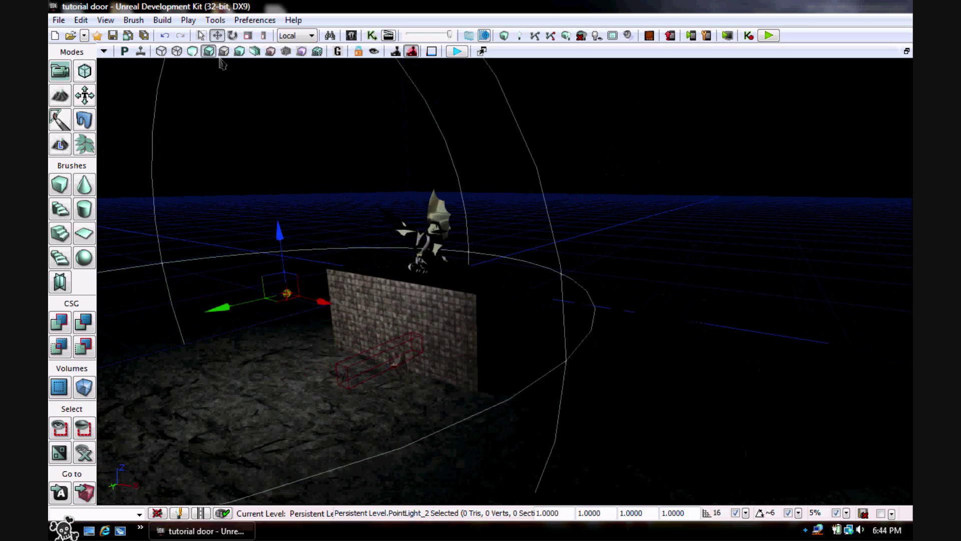
# Step: Build the whole map including its lighting, and close the Swarm Agent and map check windows
pyautogui.click(161, 20)
pyautogui.click(185, 119)
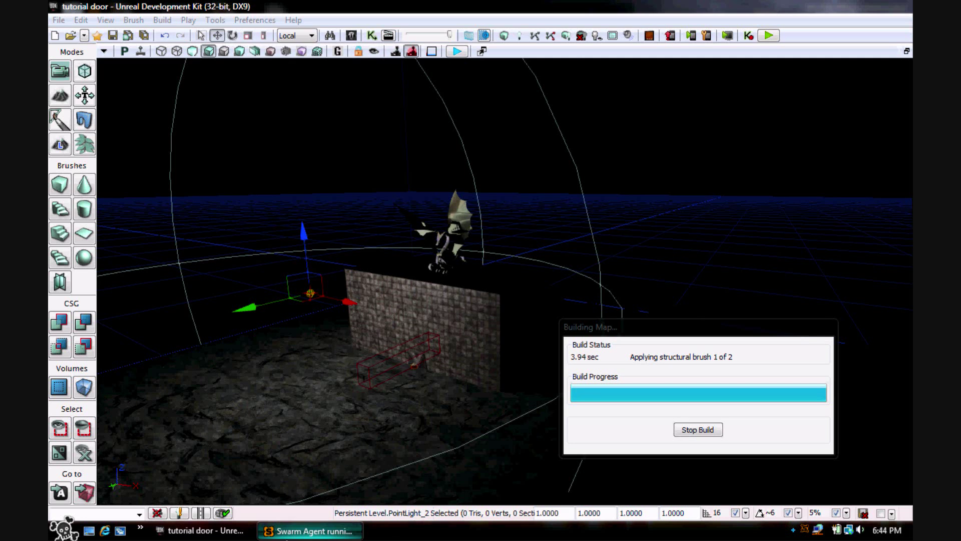
pyautogui.click(293, 535)
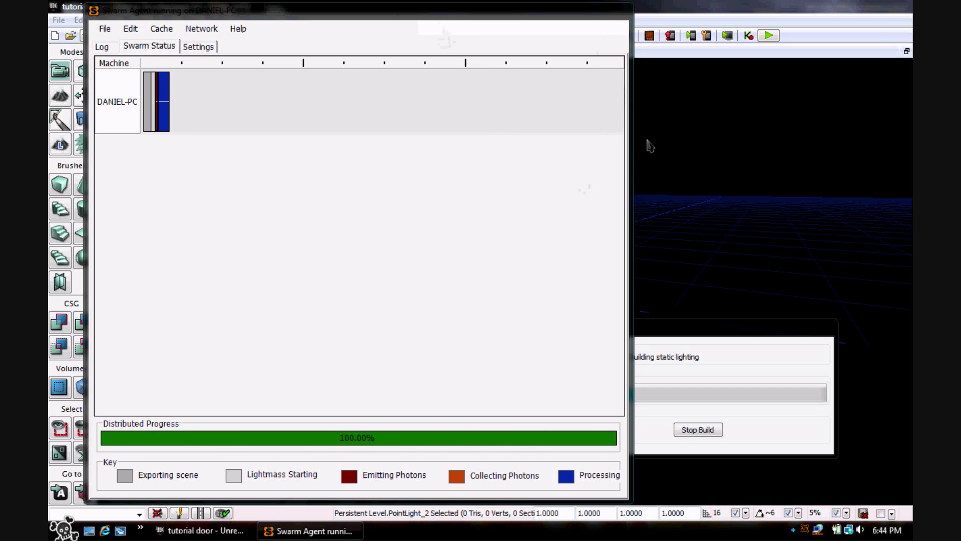
pyautogui.click(617, 9)
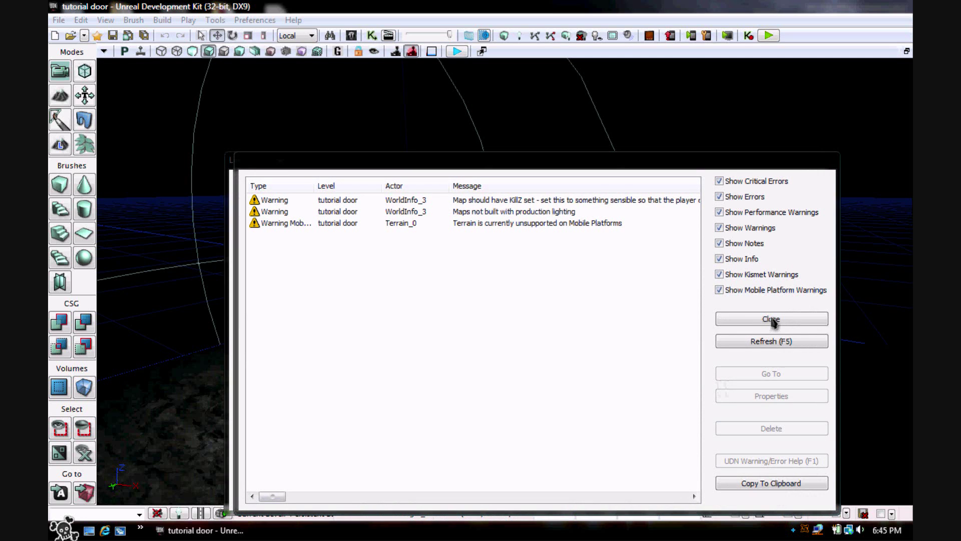
pyautogui.click(771, 321)
pyautogui.click(769, 320)
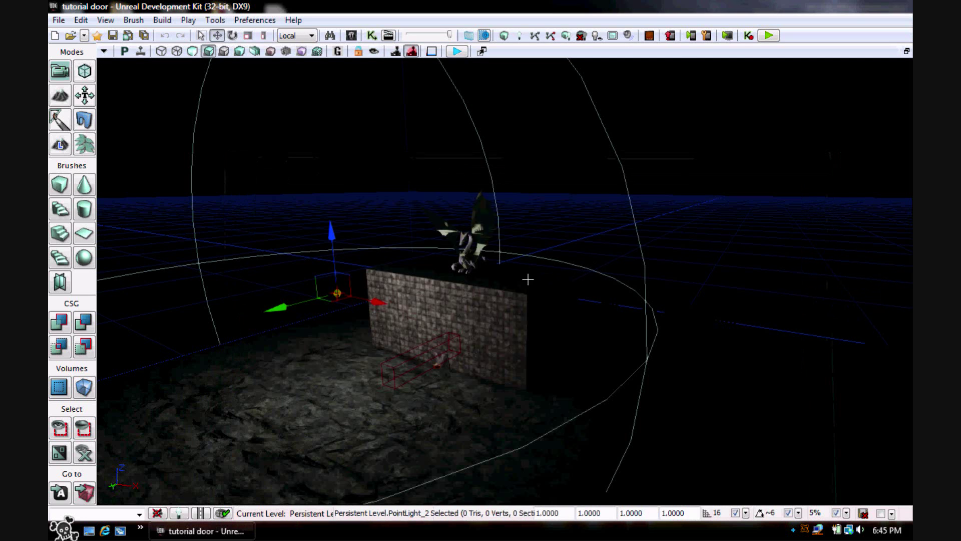
# Step: Playtest the level from the top of the brick wall to examine the dragon, and return to the editor
pyautogui.rightClick(506, 283)
pyautogui.click(551, 509)
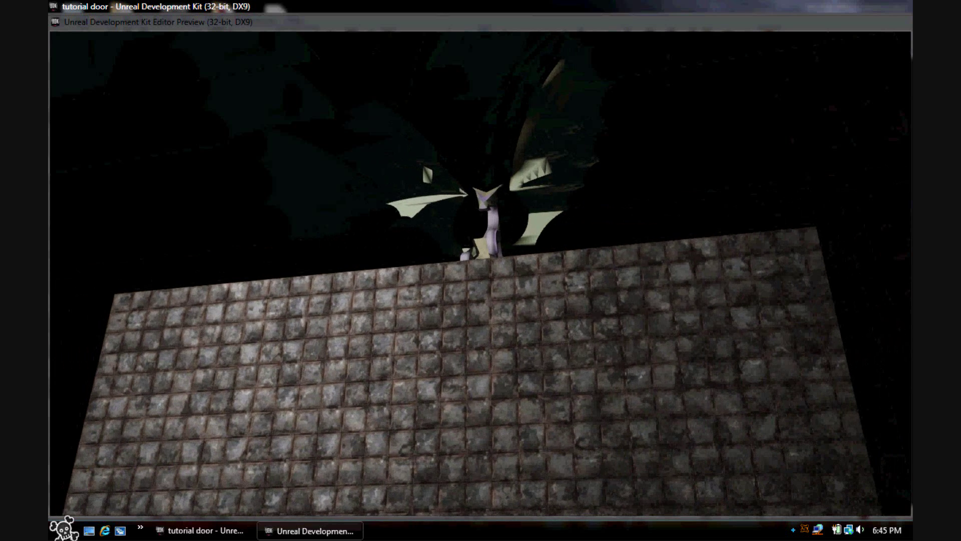
pyautogui.press('Escape')
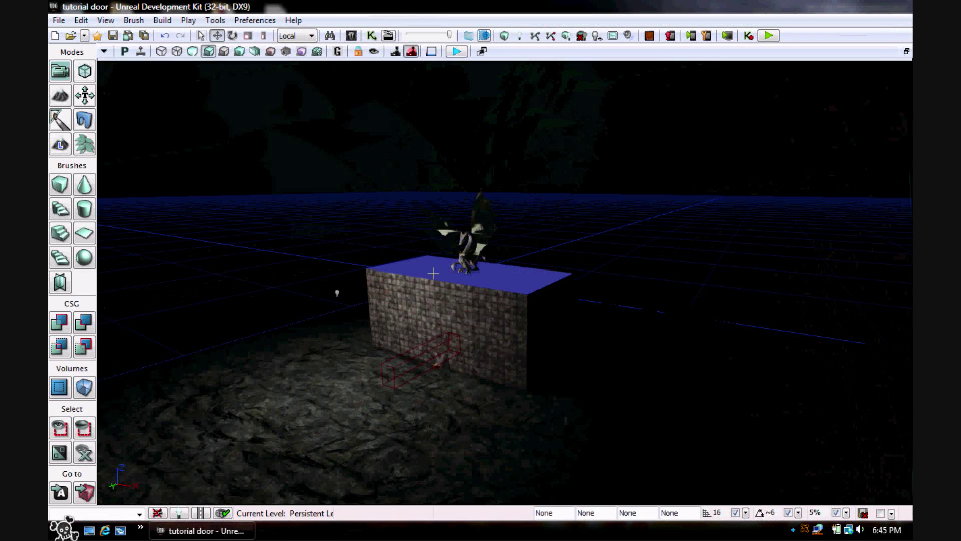
# Step: Open the dragon mesh with Simplify Mesh in the Static Mesh Editor and add an 18DOP simplified collision
pyautogui.click(465, 246)
pyautogui.rightClick(473, 245)
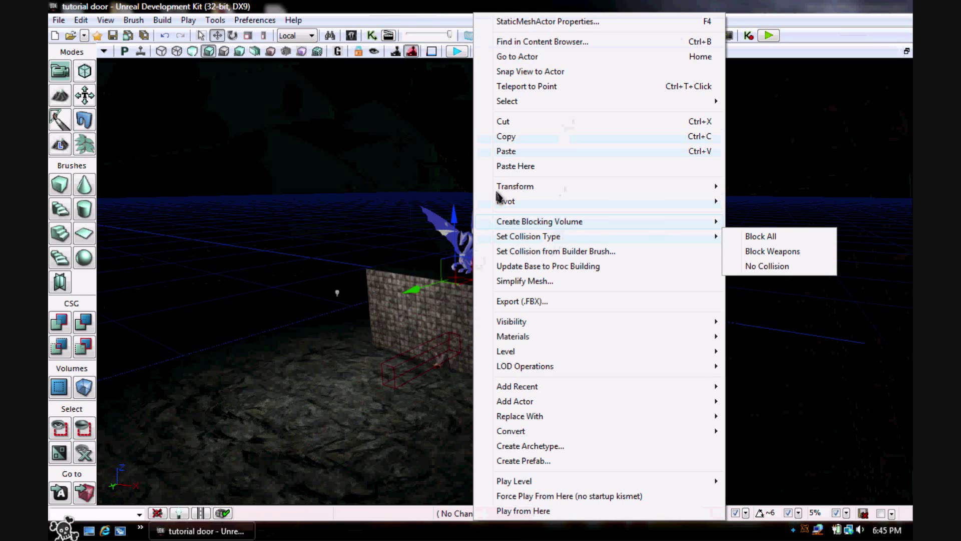
pyautogui.click(594, 282)
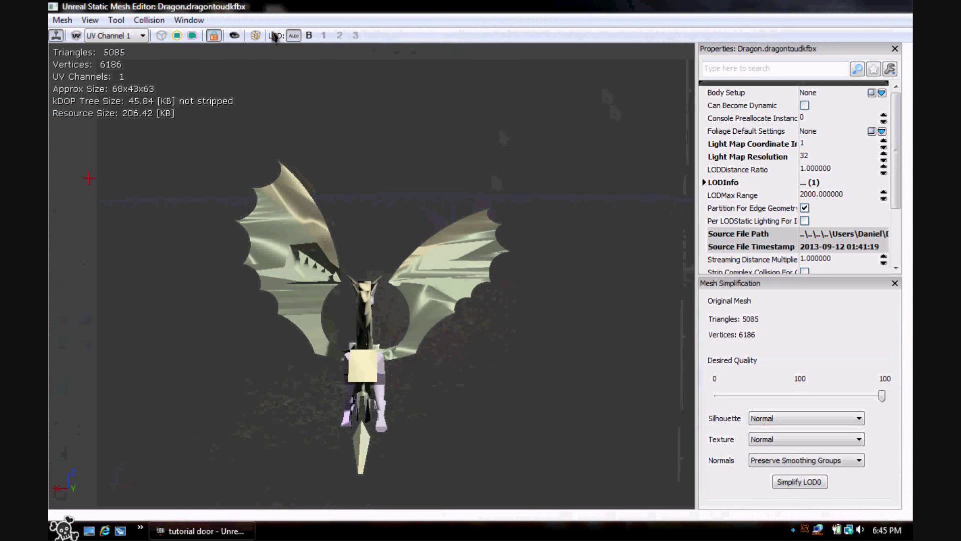
pyautogui.click(146, 23)
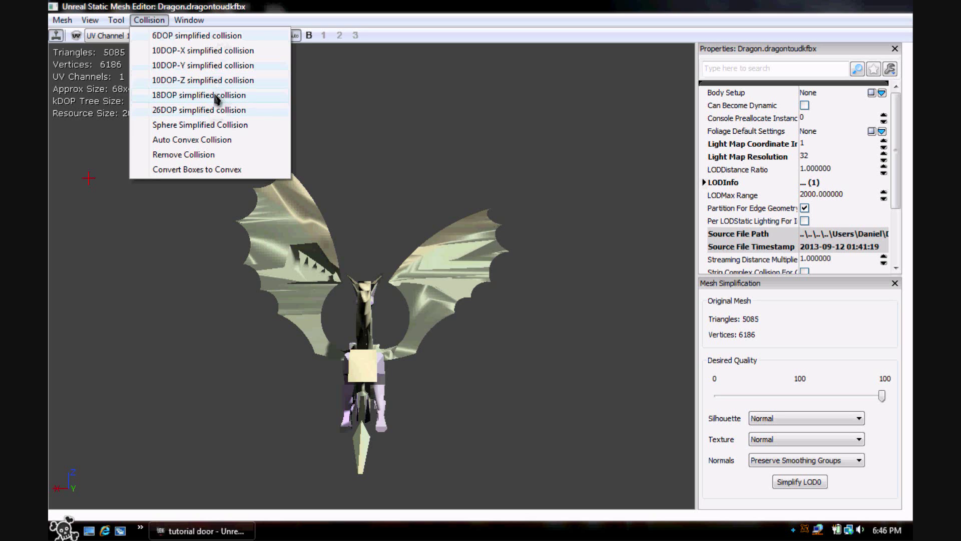
pyautogui.click(209, 96)
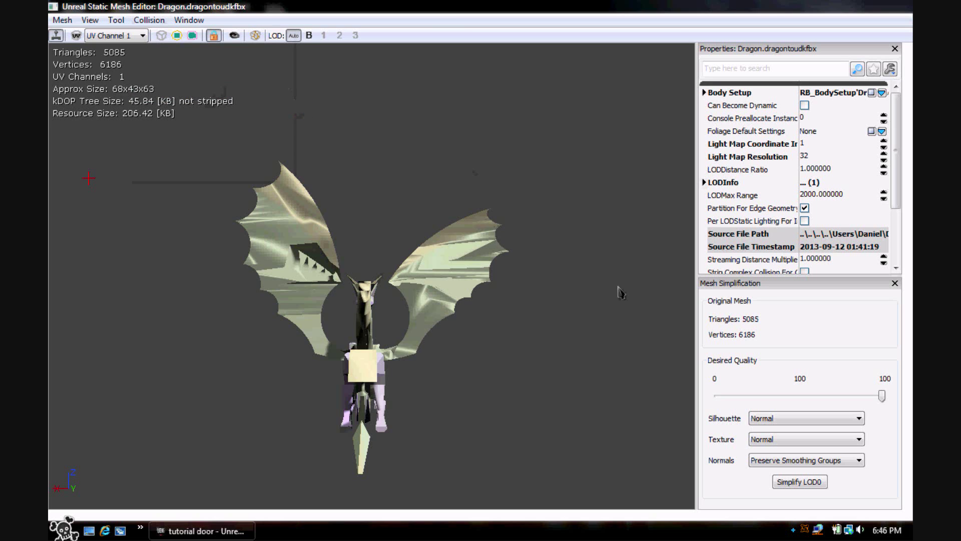
# Step: Simplify LOD0 at a desired quality of 100 and display the dragon's collision hull around the mesh
pyautogui.click(815, 482)
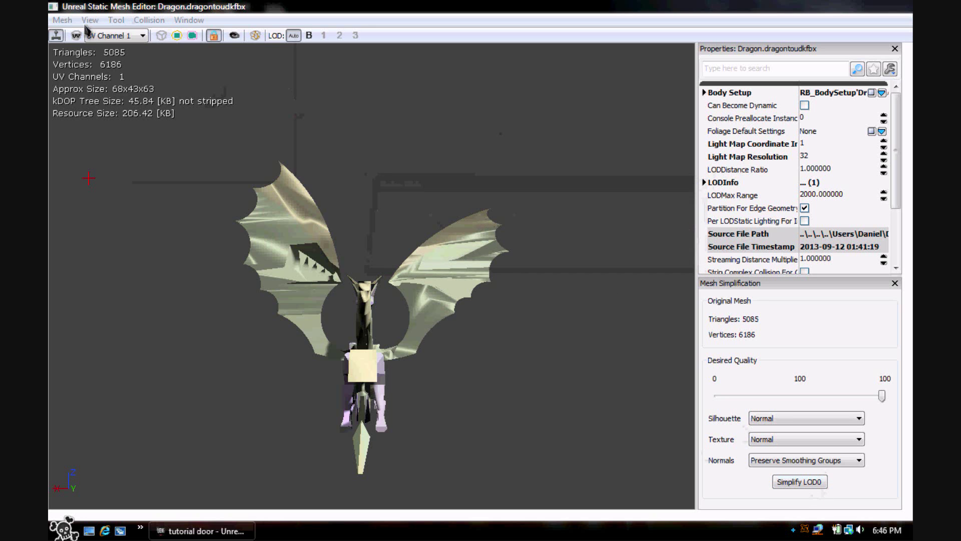
pyautogui.click(67, 20)
pyautogui.moveTo(148, 23)
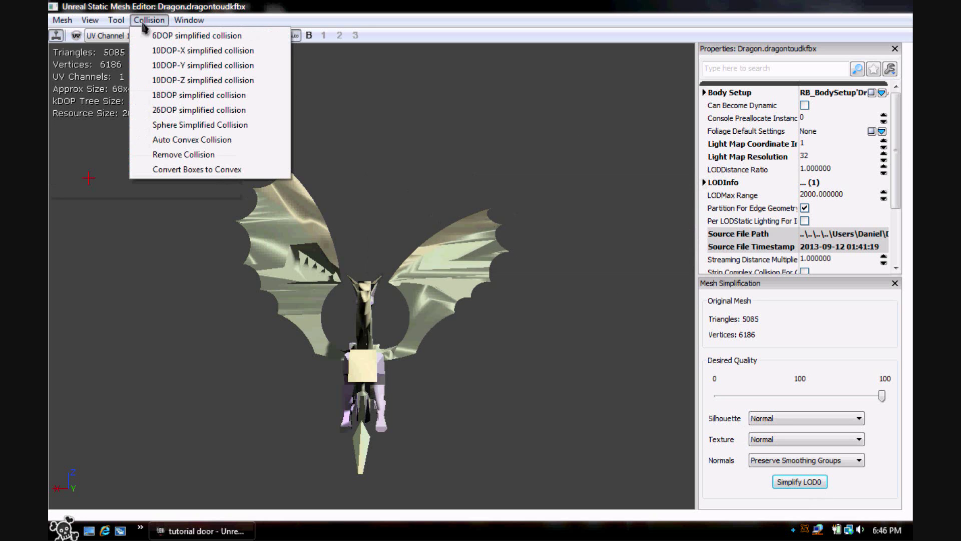
pyautogui.click(218, 6)
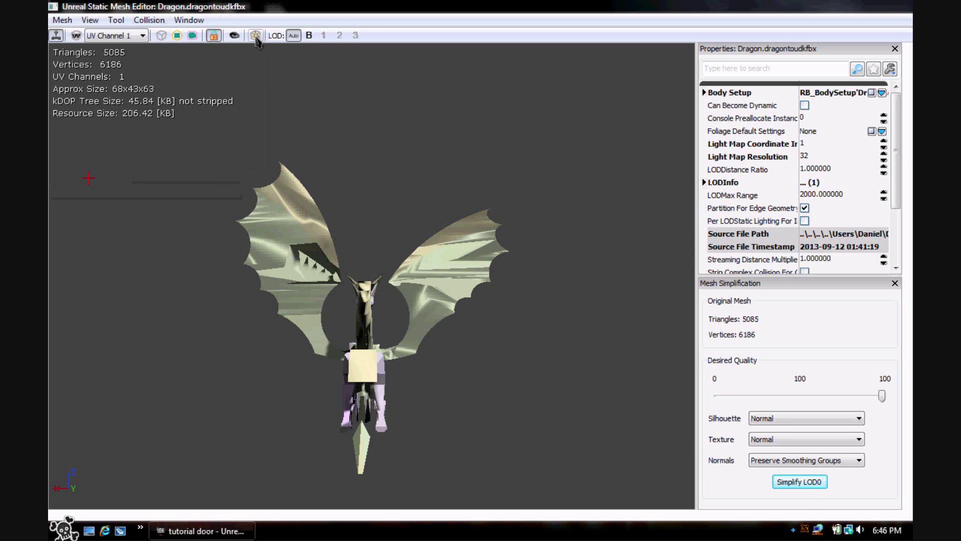
pyautogui.click(193, 35)
pyautogui.moveTo(386, 270); pyautogui.dragTo(401, 270)
pyautogui.moveTo(88, 178)
pyautogui.mouseDown()
pyautogui.moveTo(63, 178)
pyautogui.moveTo(93, 177)
pyautogui.mouseUp()
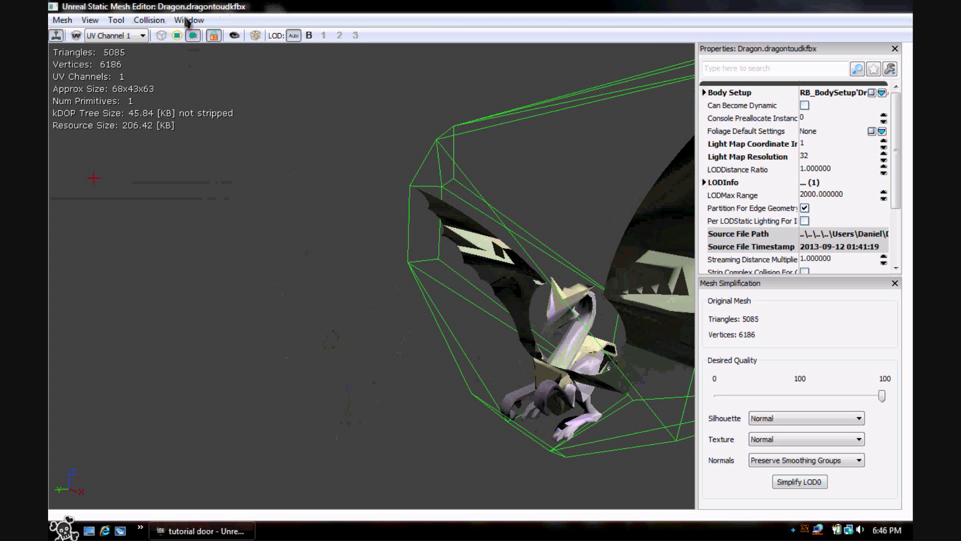
# Step: Replace the dragon's collision with a 26DOP simplified collision and close the Static Mesh Editor
pyautogui.click(150, 20)
pyautogui.click(190, 111)
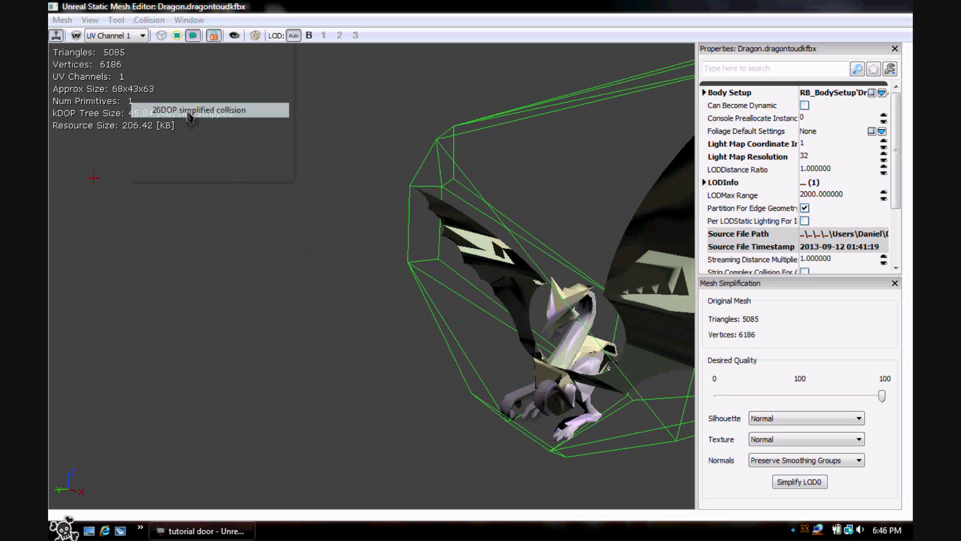
pyautogui.click(505, 299)
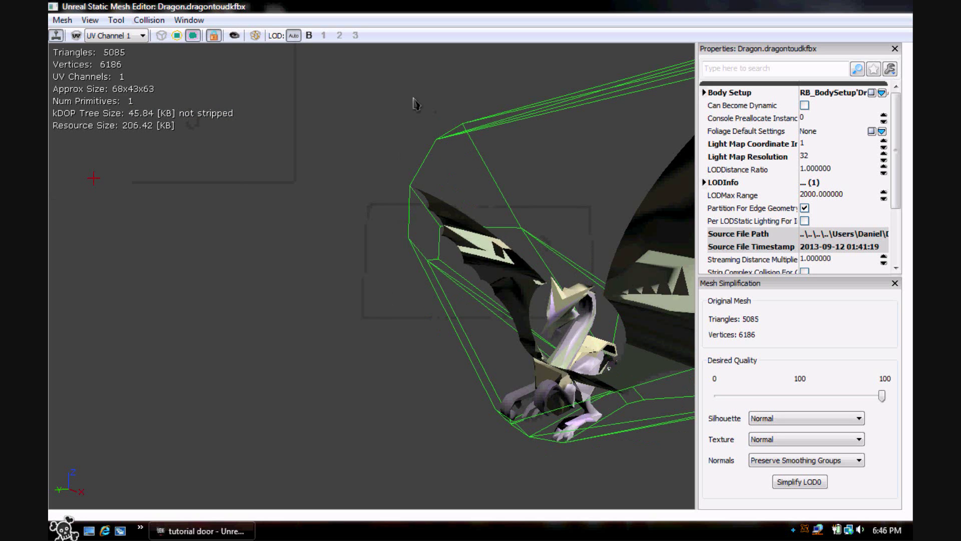
pyautogui.click(150, 20)
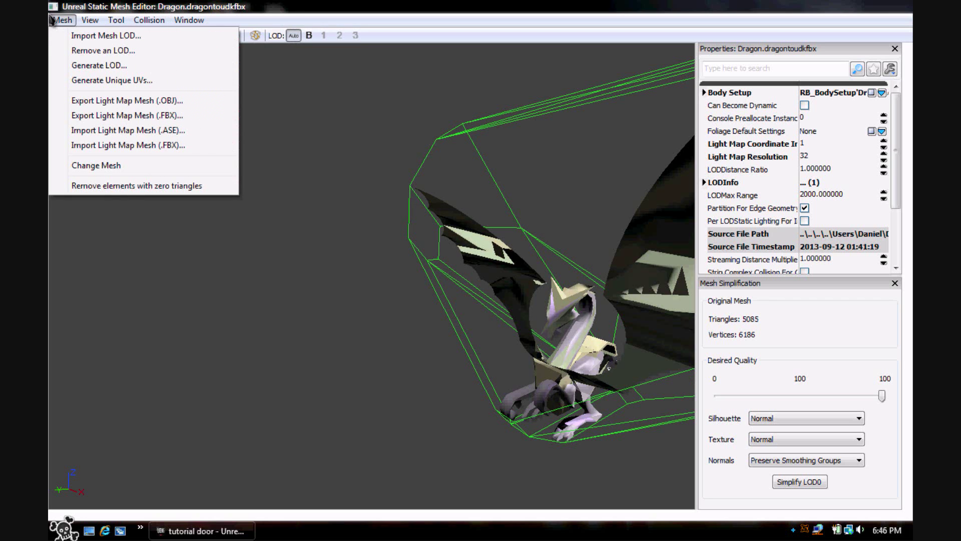
pyautogui.click(514, 6)
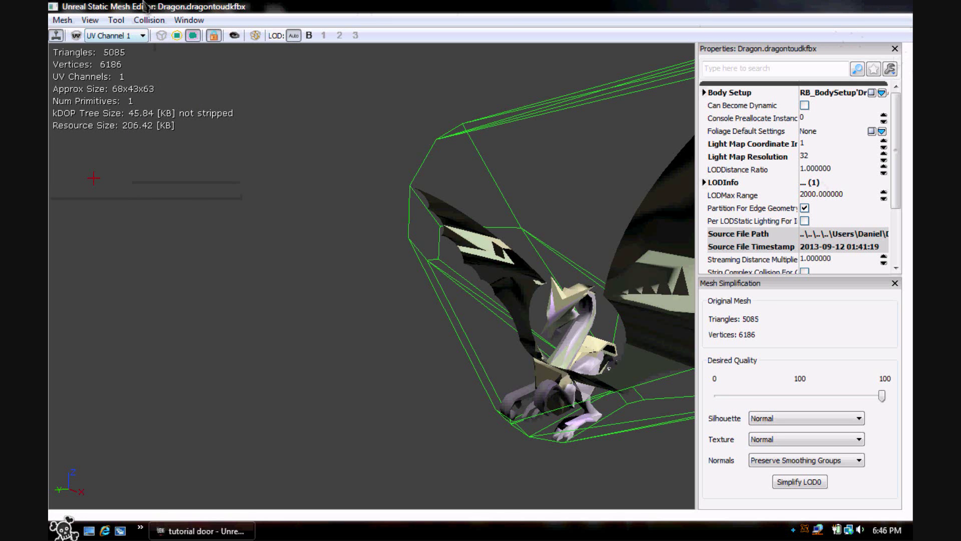
pyautogui.doubleClick(382, 7)
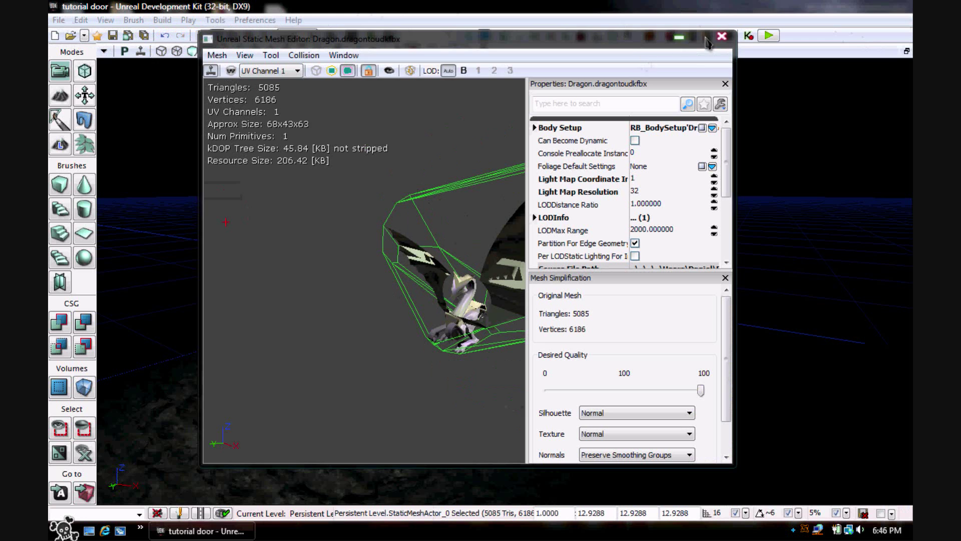
pyautogui.click(722, 36)
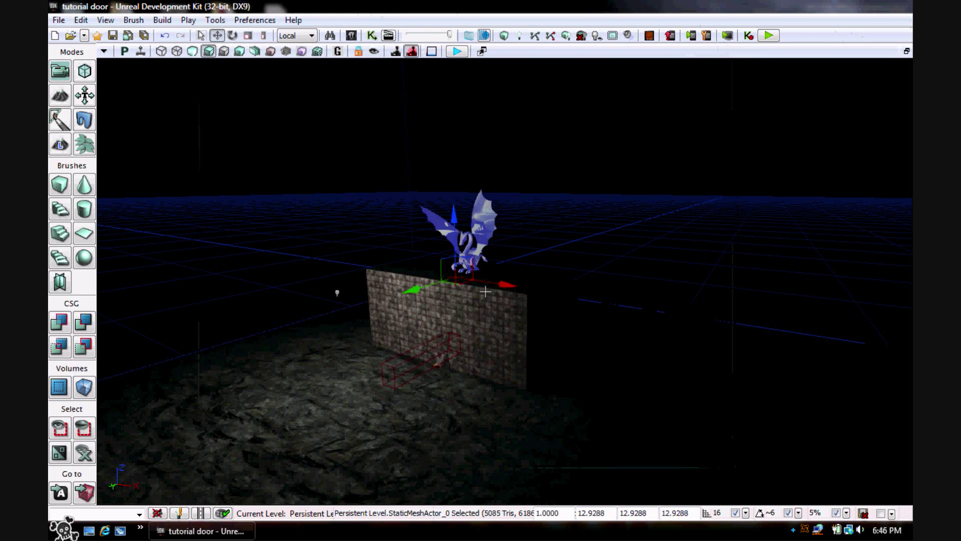
# Step: Playtest again from the top of the wall to check the dragon with its new collision, and leave the preview
pyautogui.rightClick(522, 286)
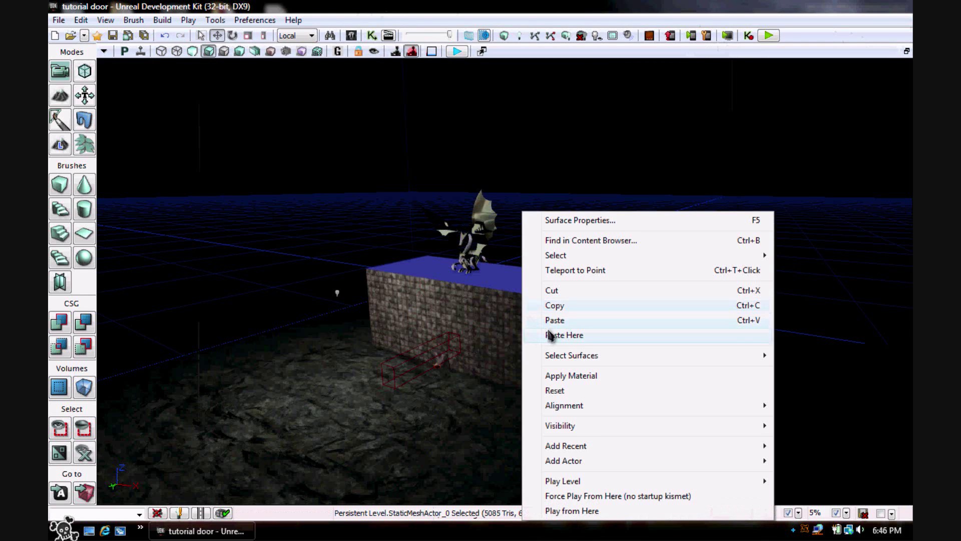
pyautogui.click(569, 510)
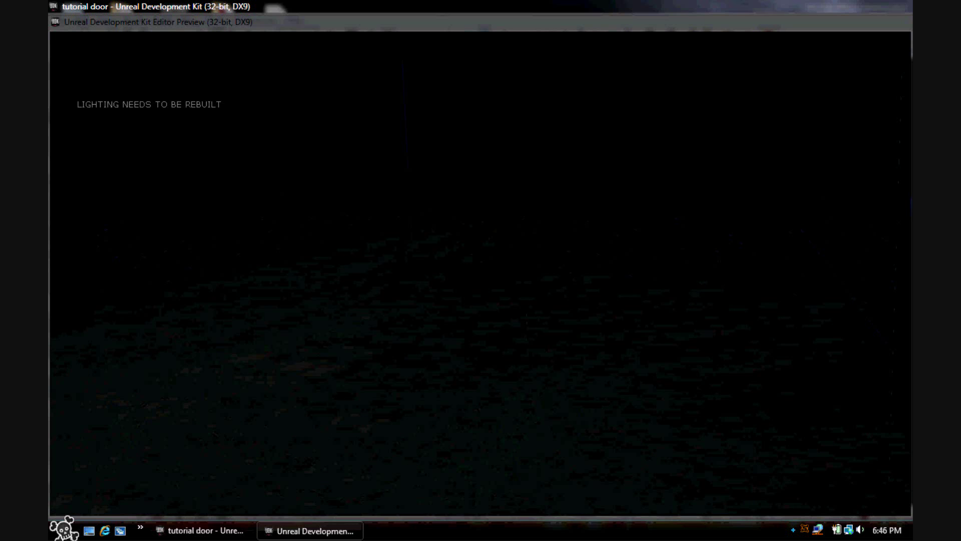
pyautogui.press('Escape')
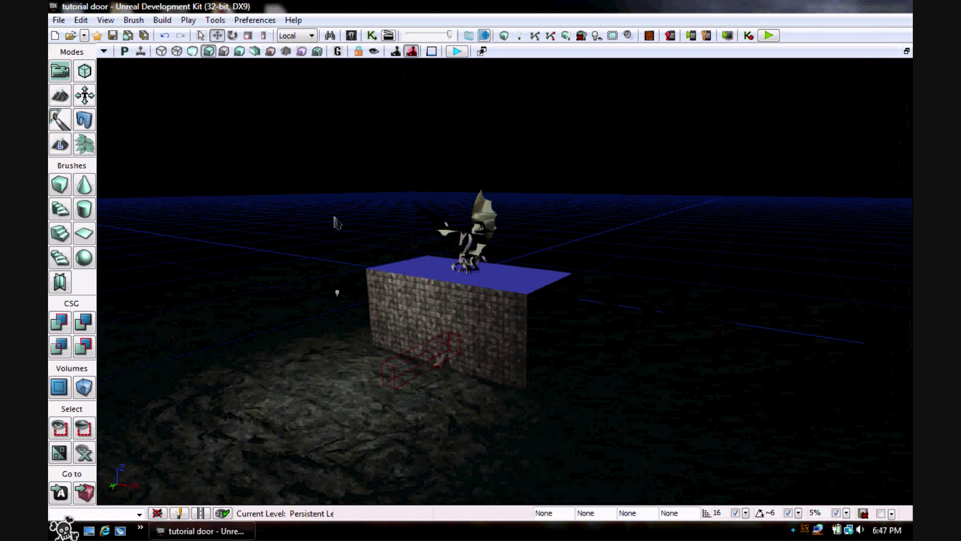
# Step: Rebuild the lighting at Preview quality with Lightmass, and close the Swarm Agent and message windows
pyautogui.click(162, 20)
pyautogui.click(175, 64)
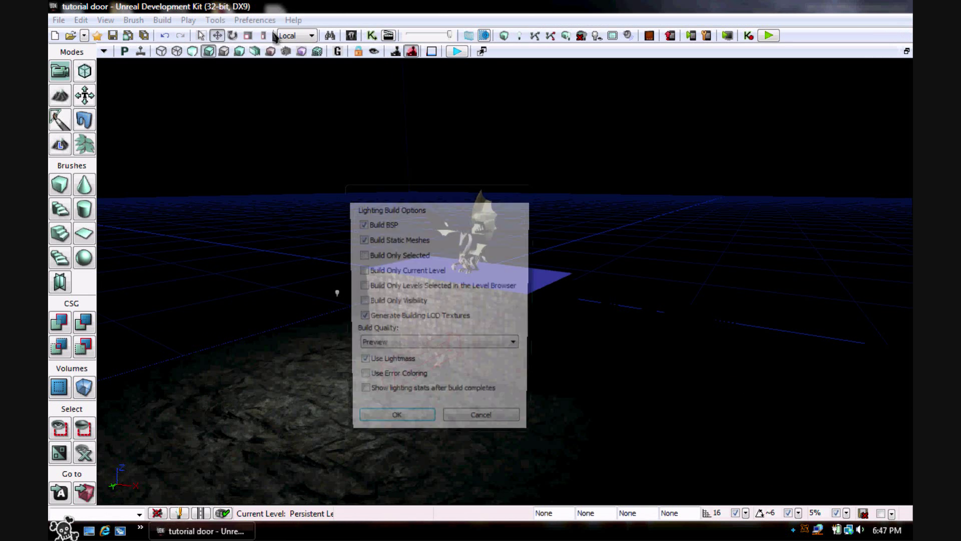
pyautogui.click(421, 425)
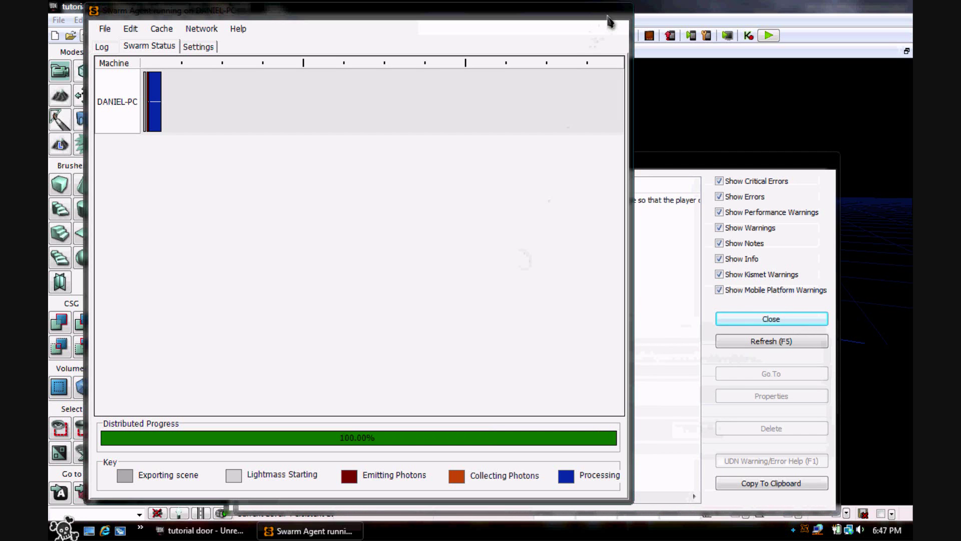
pyautogui.click(621, 9)
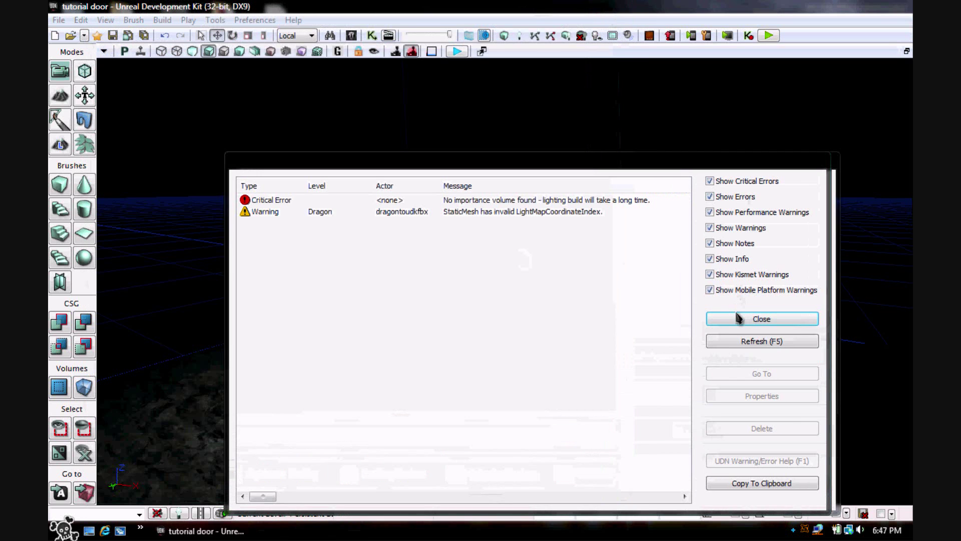
pyautogui.click(738, 318)
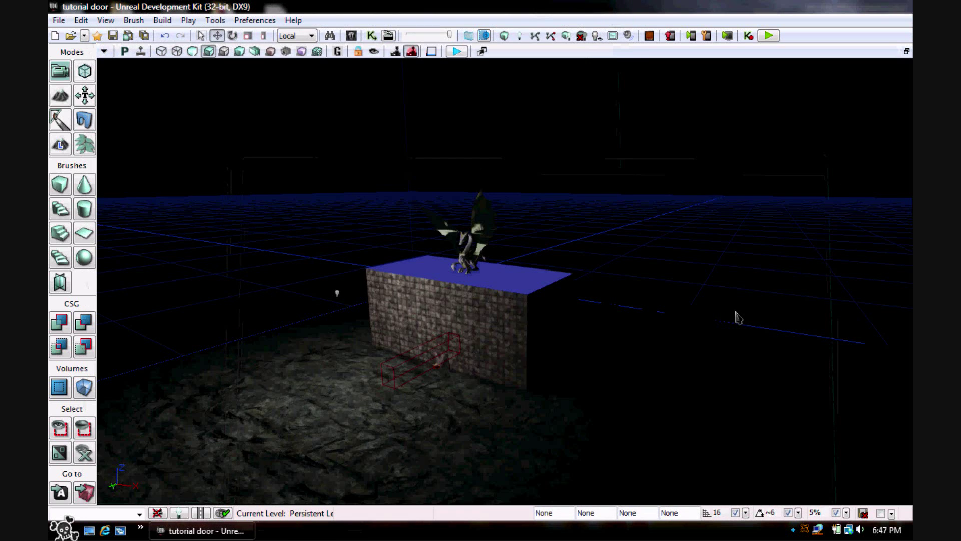
# Step: Start another playtest from beside the dragon to check the rebuilt lighting and the collision
pyautogui.rightClick(486, 210)
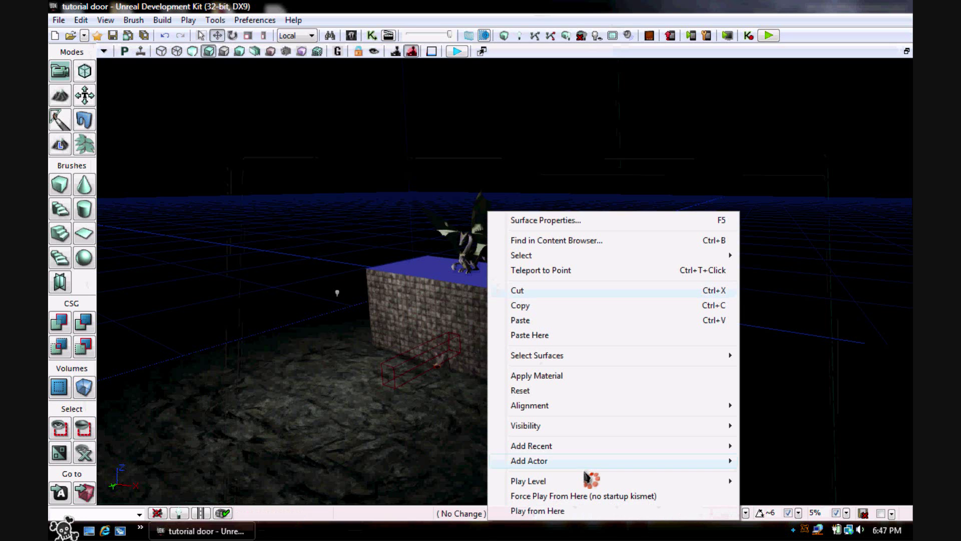
pyautogui.click(570, 509)
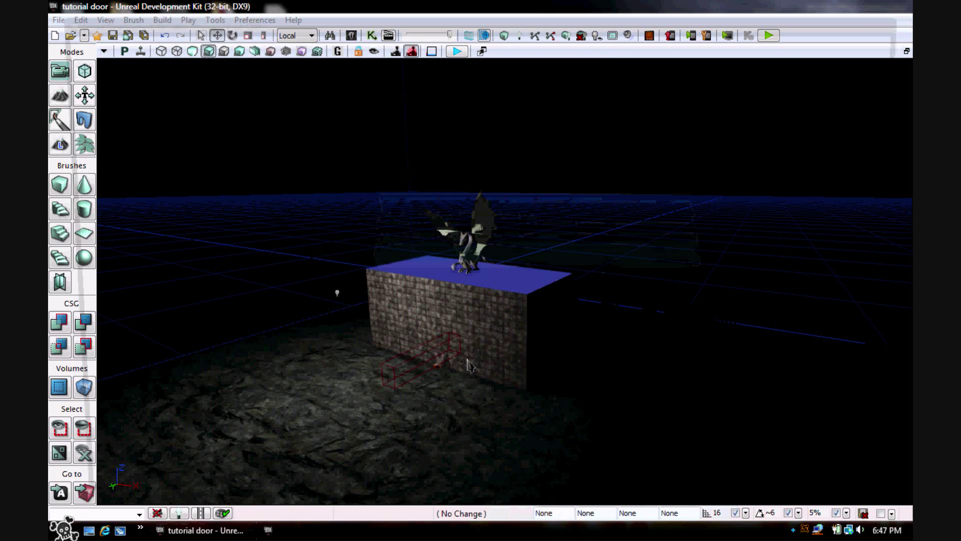